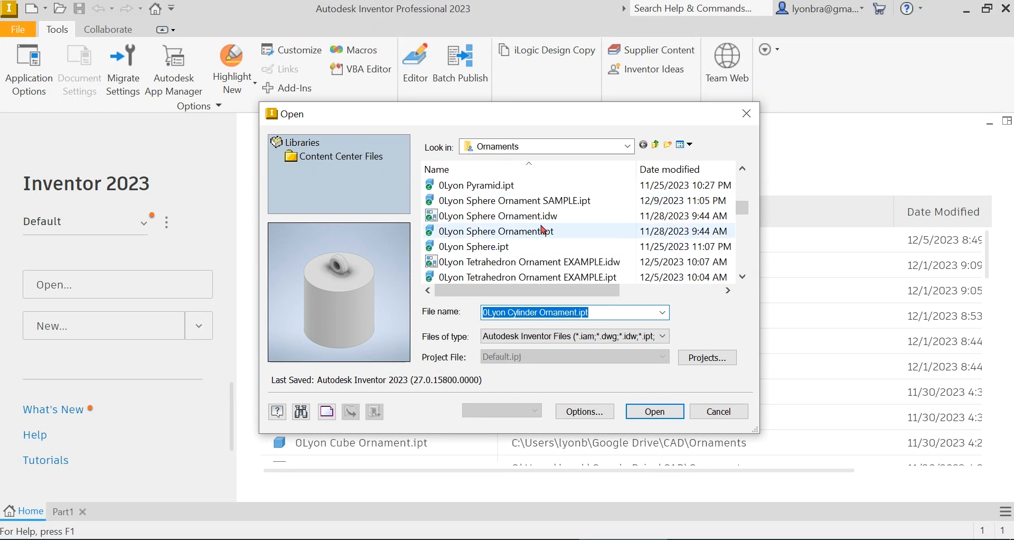
Open the part file 0Lyon Sphere Ornament.ipt and try starting a 2D sketch on it
left_click(549, 236)
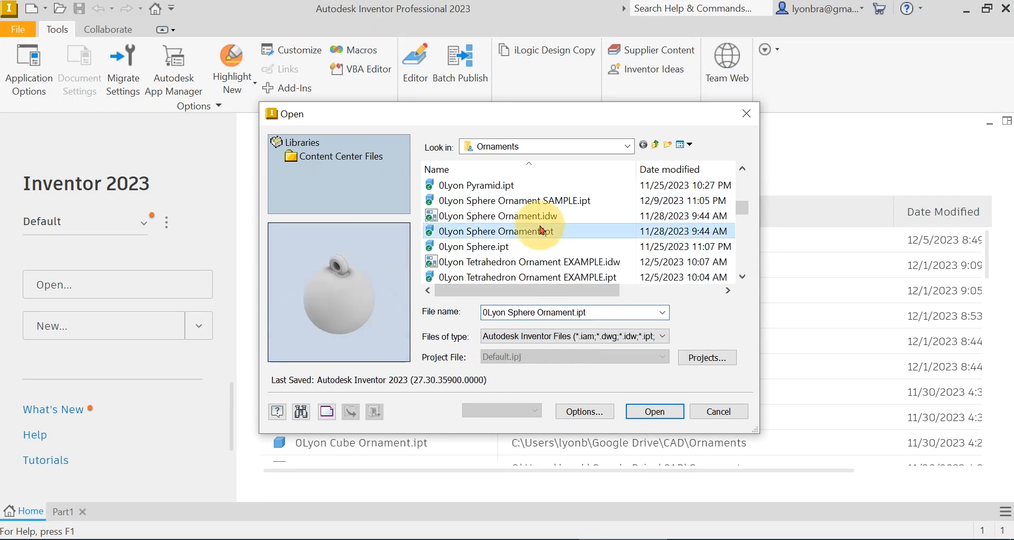
left_click(667, 412)
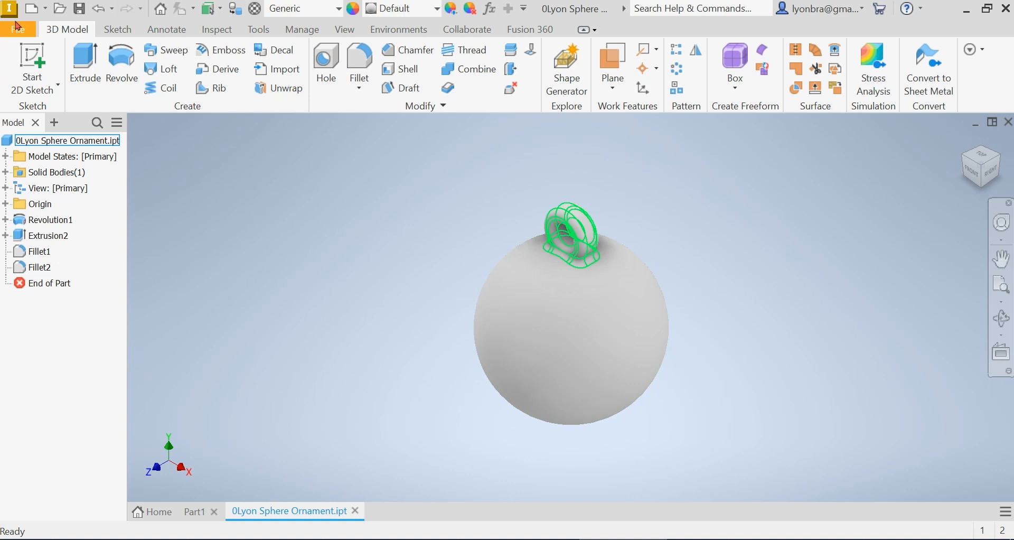
left_click(31, 57)
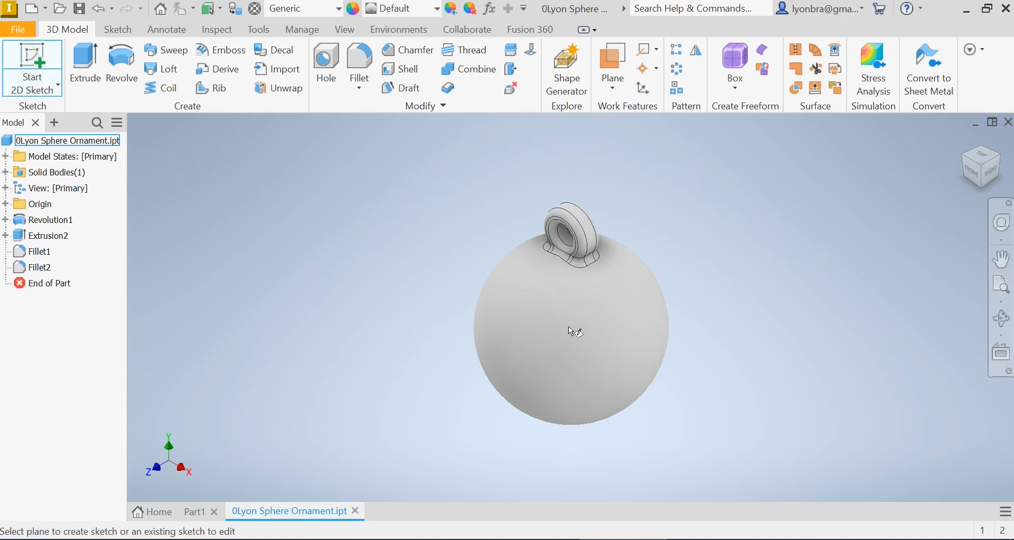
key("Escape")
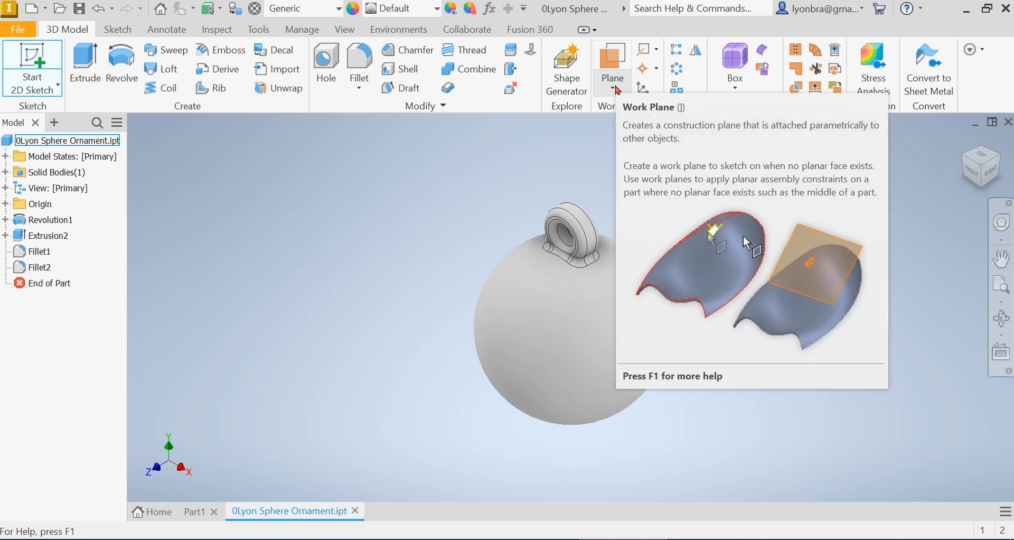
Create a work plane tangent to the front of the sphere and parallel to the origin XY Plane
left_click(619, 91)
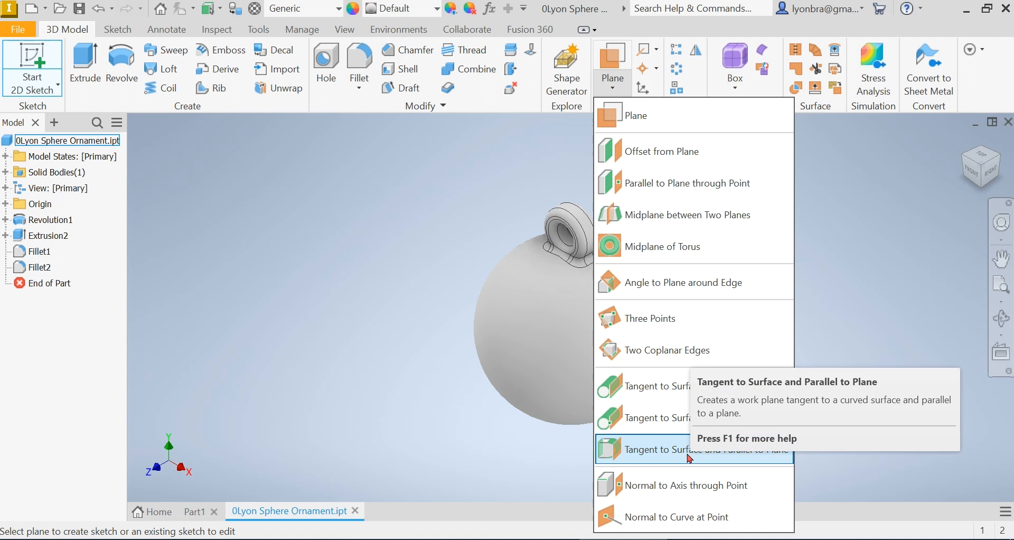
left_click(662, 451)
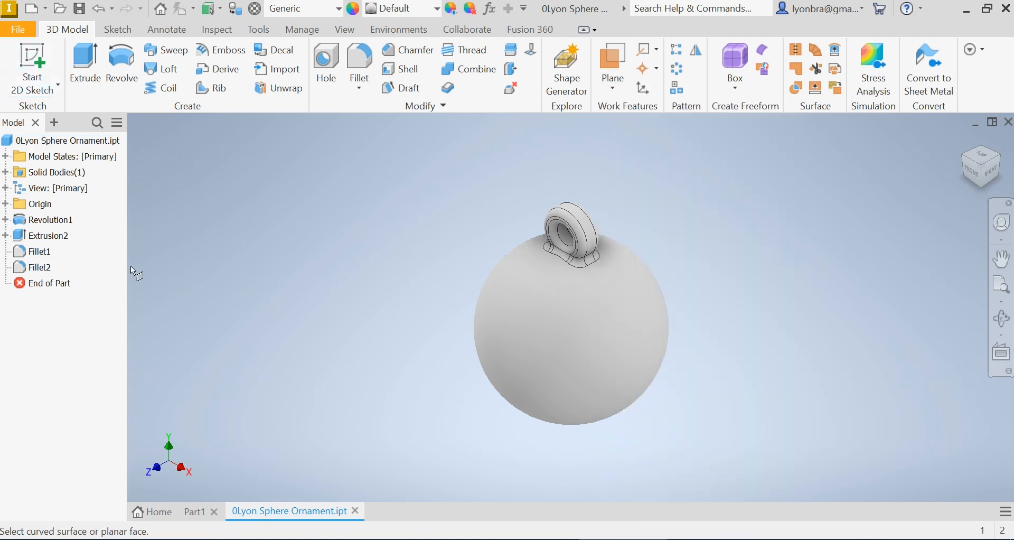
left_click(5, 204)
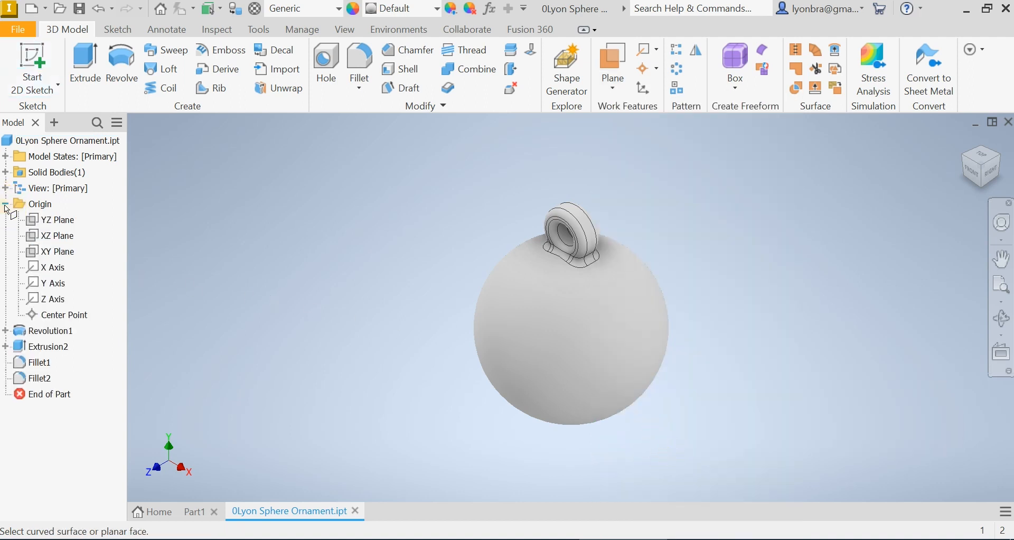
left_click(37, 253)
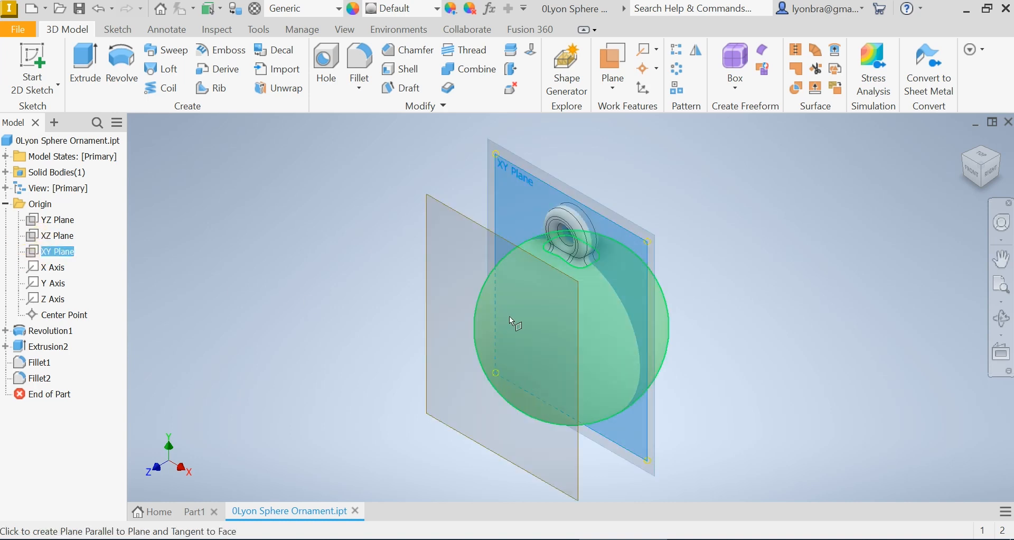
left_click(492, 362)
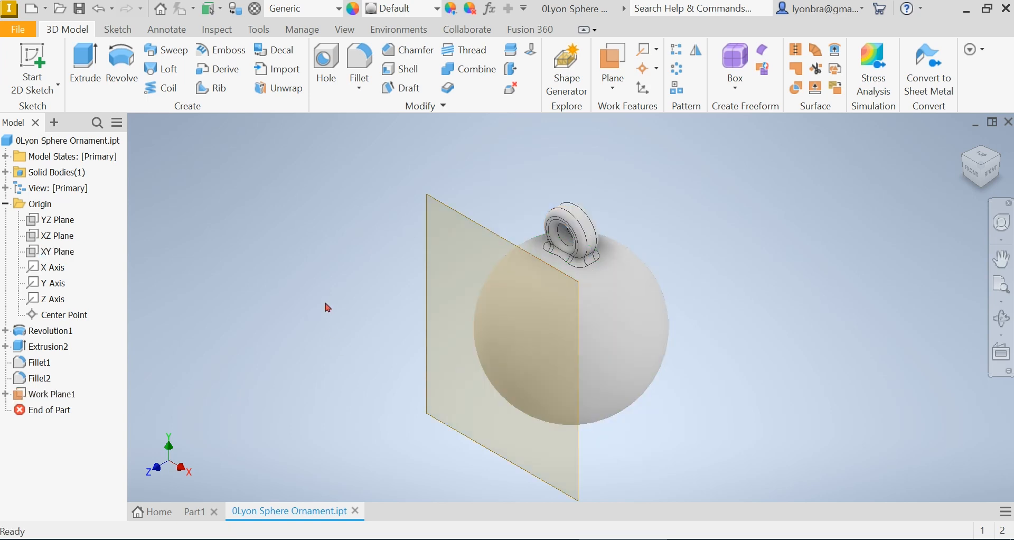
Start a 2D sketch on the tangent work plane and insert the text "TEXT" just beside the sphere's center
left_click(32, 67)
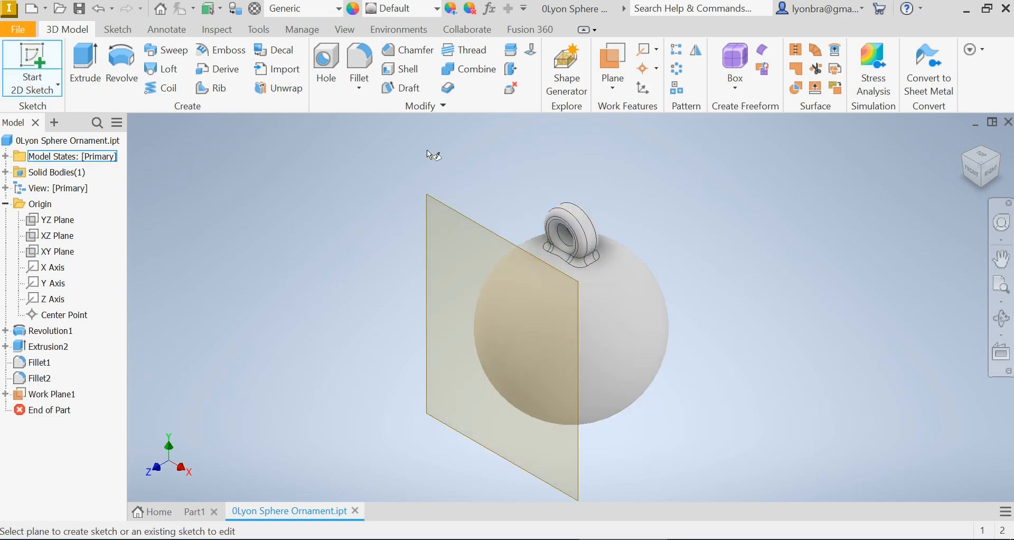
left_click(473, 216)
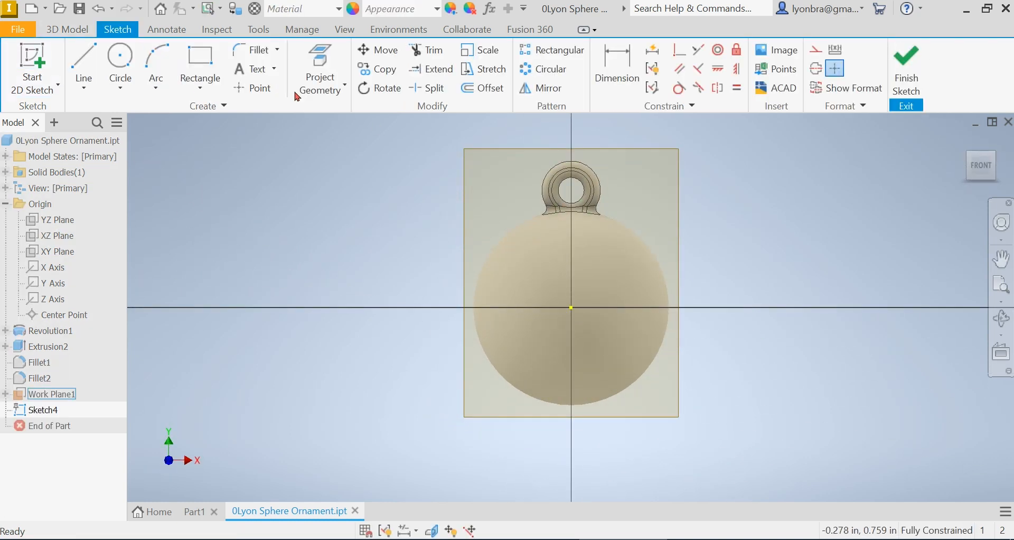
left_click(249, 70)
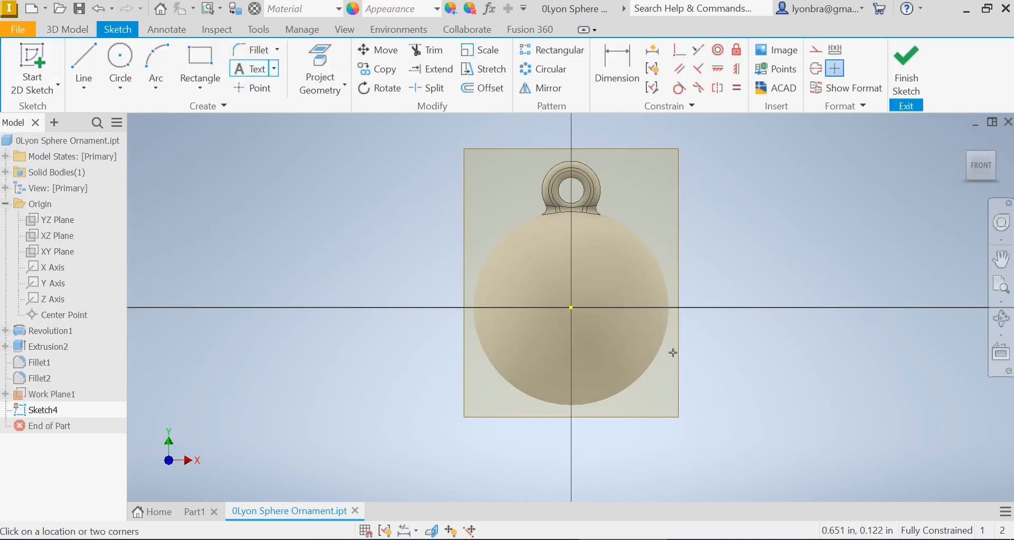
left_click(539, 302)
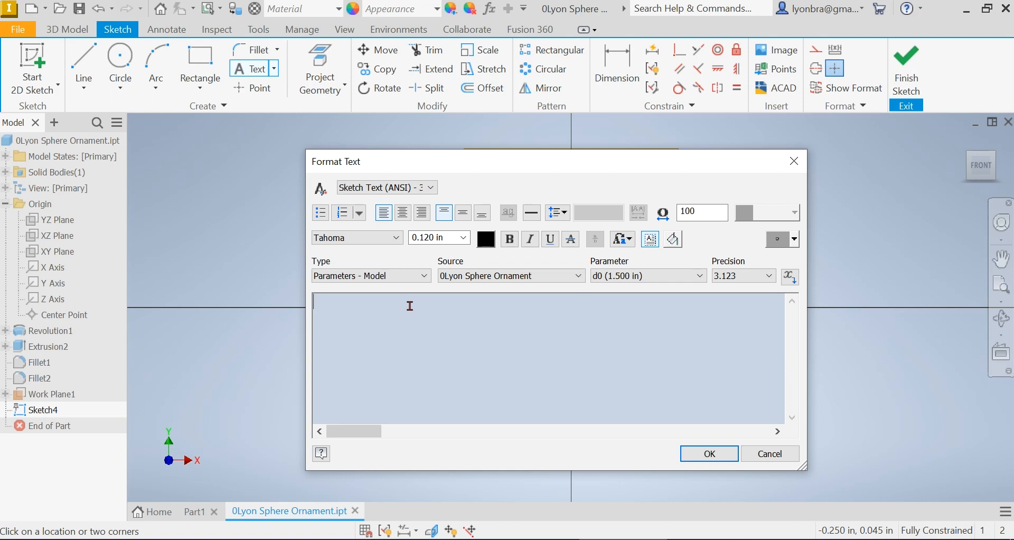
type("TEXT")
Format the word TEXT as bold with a size of 0.4 in and place it in the sketch
left_click_drag(376, 298, 267, 300)
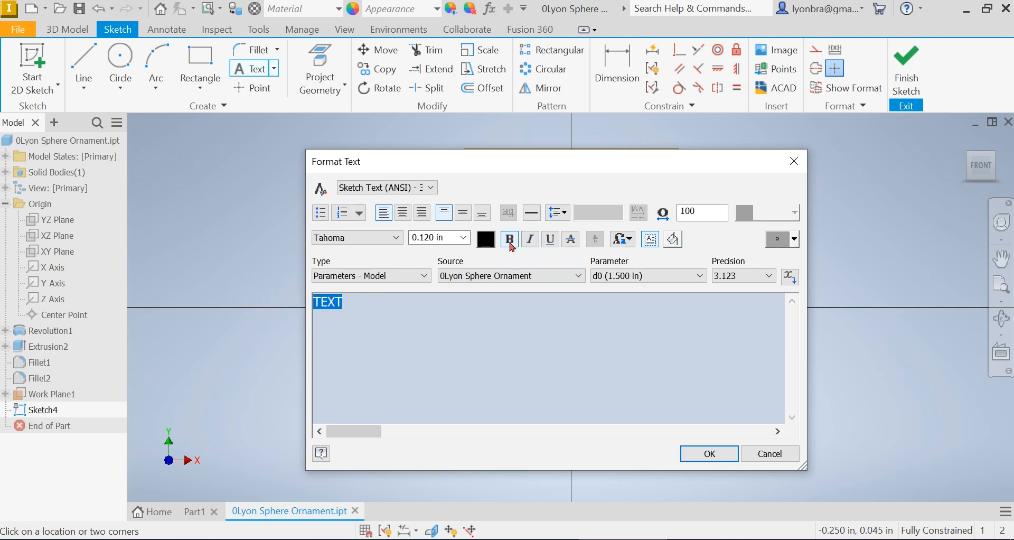
left_click(510, 242)
left_click(465, 238)
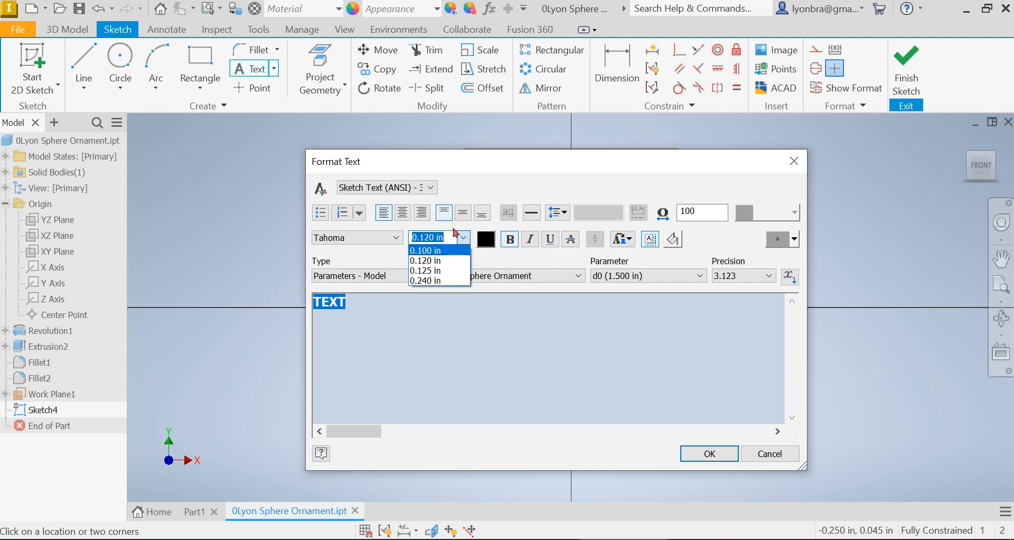
left_click(452, 238)
type(".")
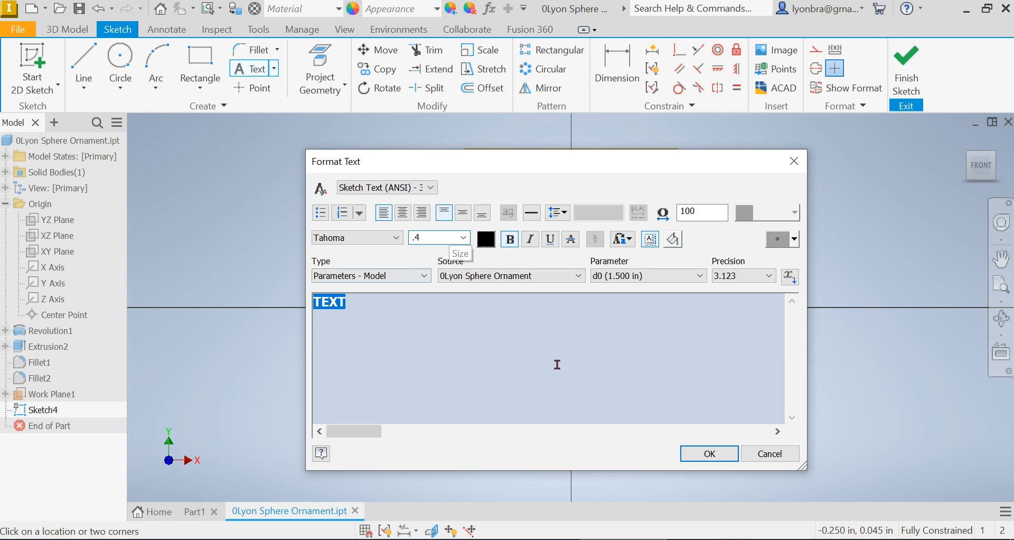
type("4")
key("Return")
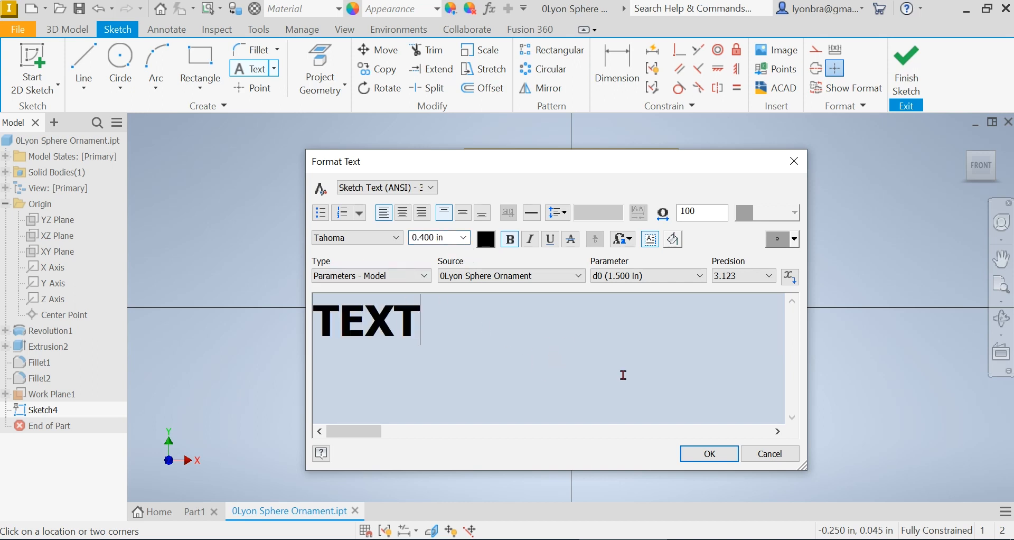
left_click(710, 454)
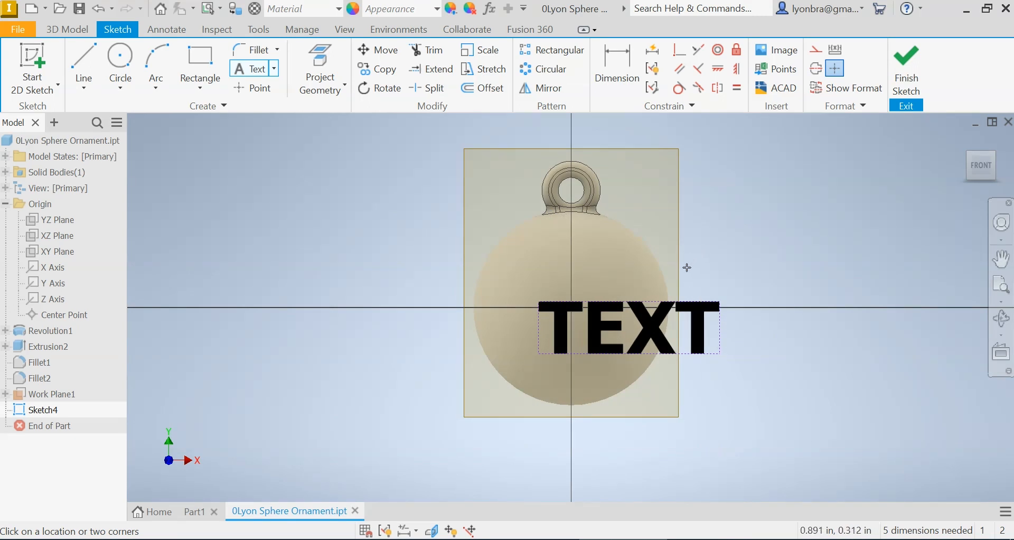
key("Escape")
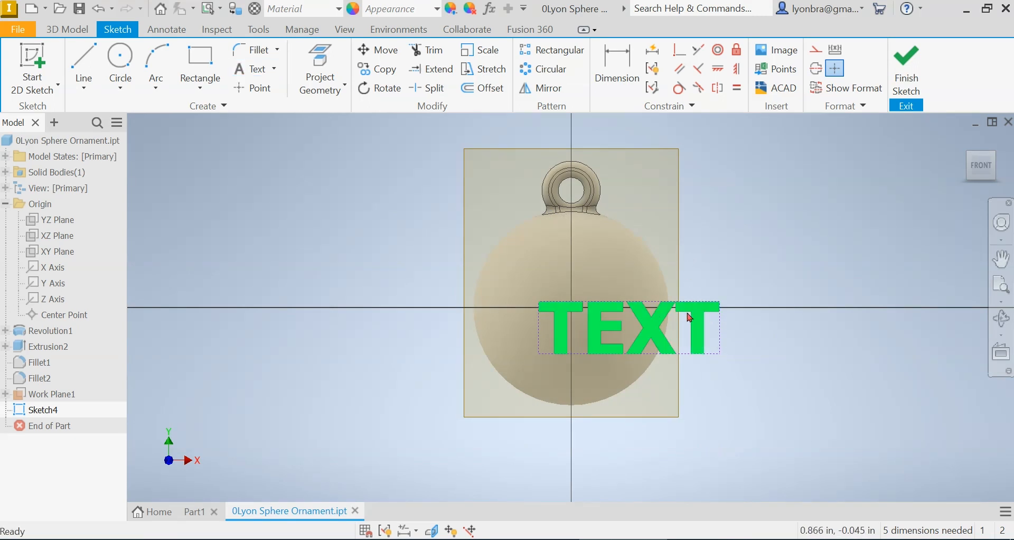
Edit the sketch text to use center horizontal and middle vertical justification
double_click(699, 336)
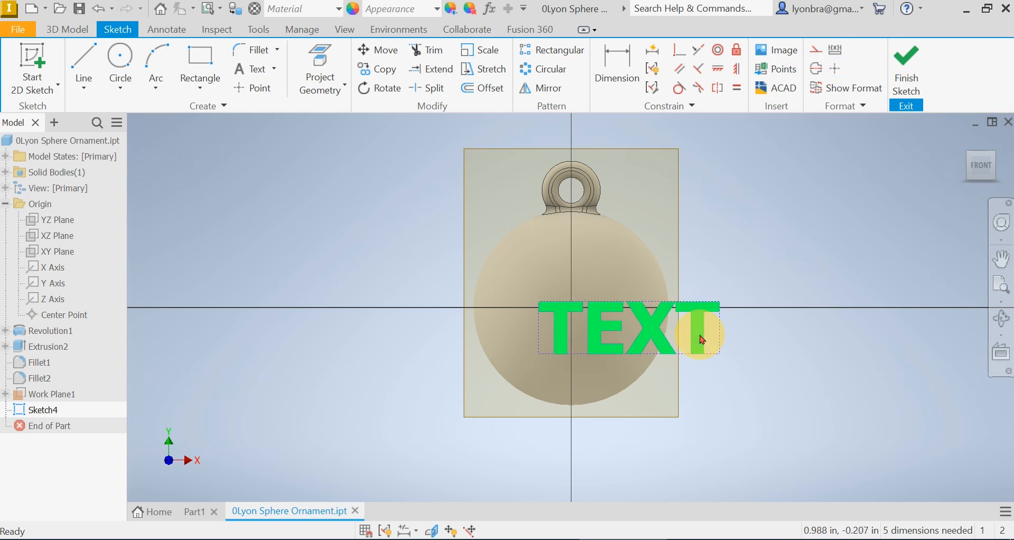
left_click_drag(455, 327, 282, 317)
left_click(301, 321)
left_click_drag(448, 317, 301, 317)
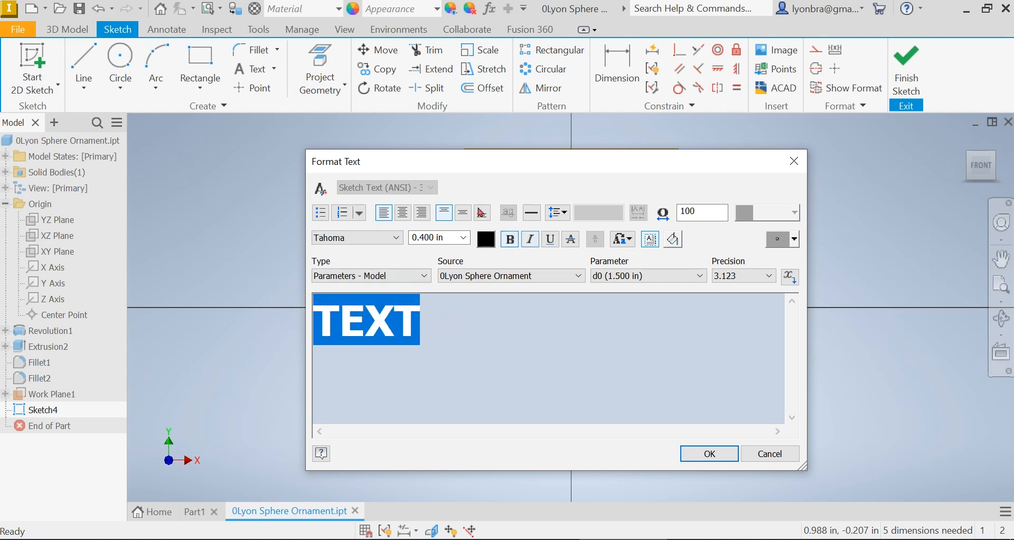
left_click(464, 213)
left_click(403, 213)
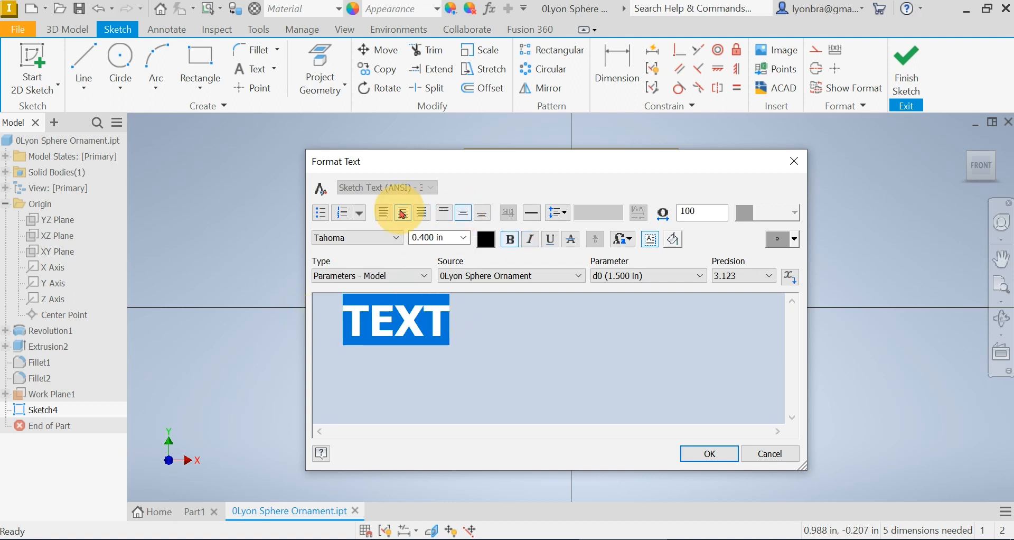
left_click(709, 453)
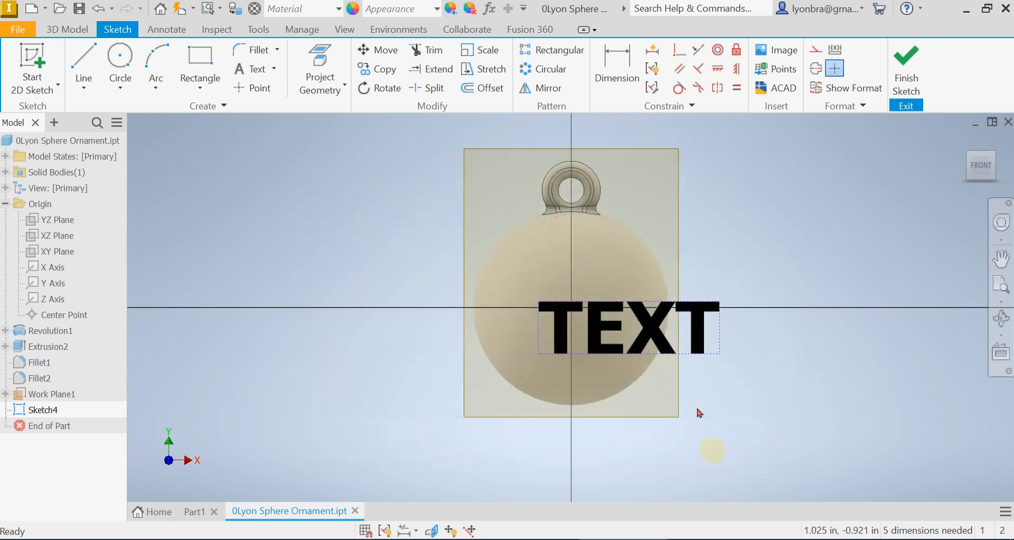
Constrain the text box to the sketch origin, its top midpoint vertically and its right-side midpoint horizontally
left_click(735, 69)
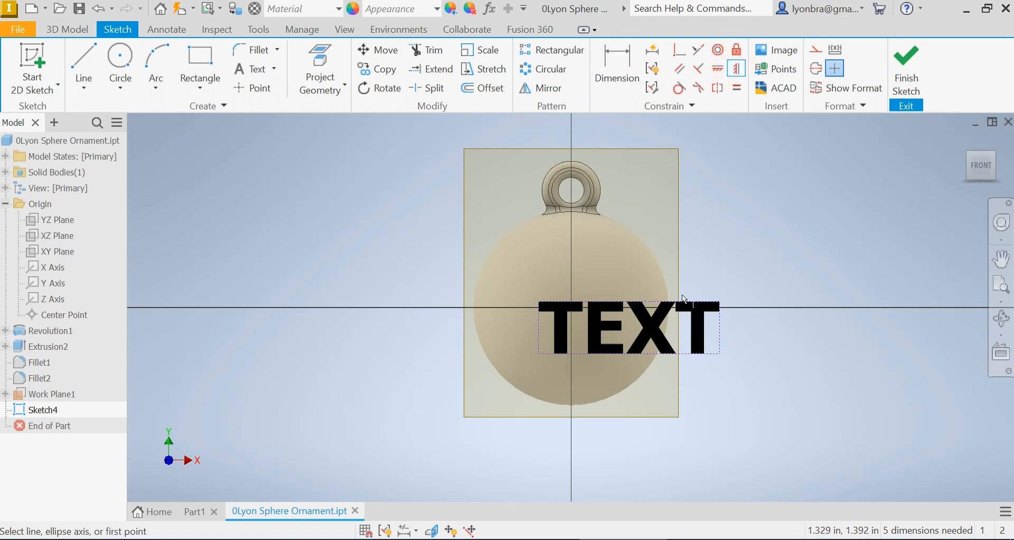
left_click(629, 303)
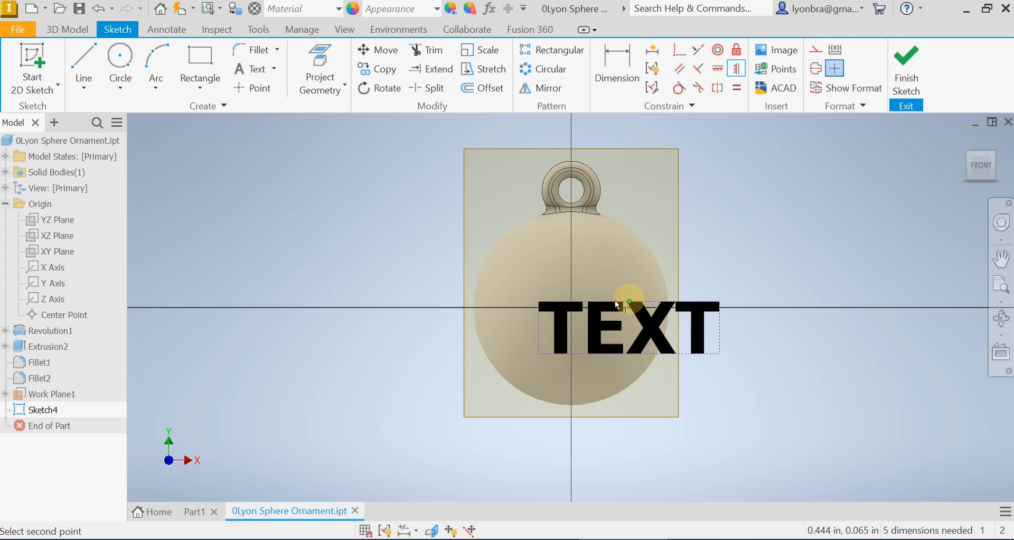
left_click(571, 308)
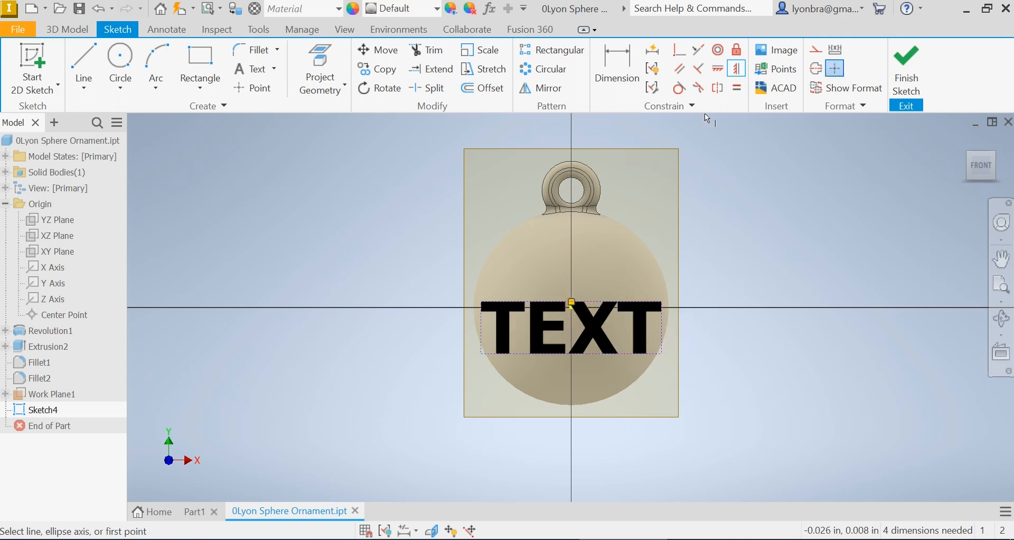
left_click(719, 68)
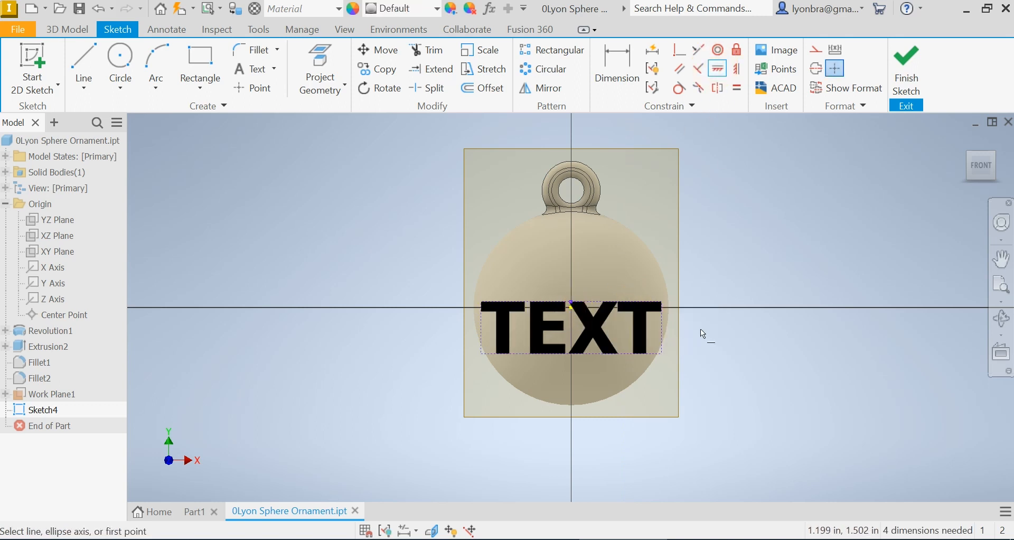
left_click(661, 327)
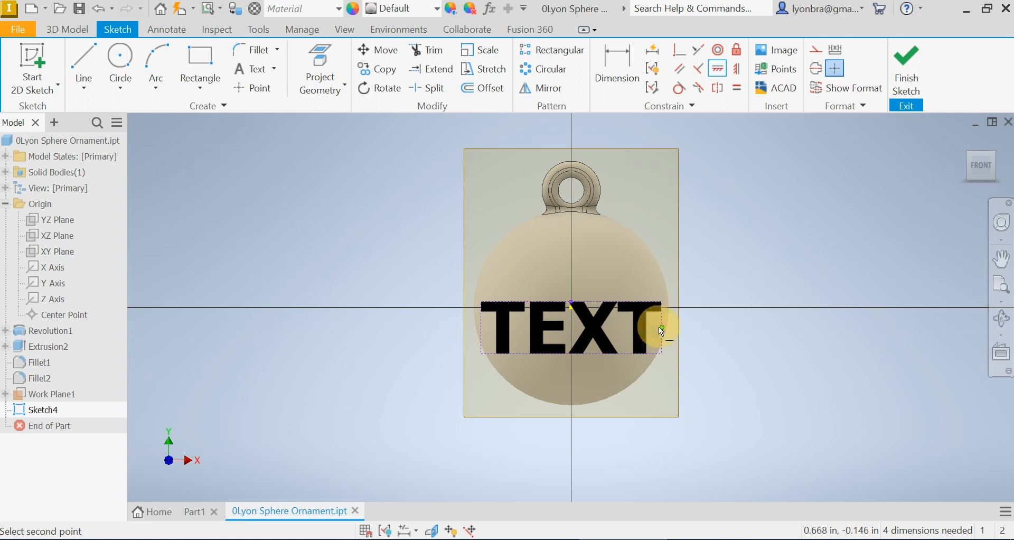
left_click(571, 306)
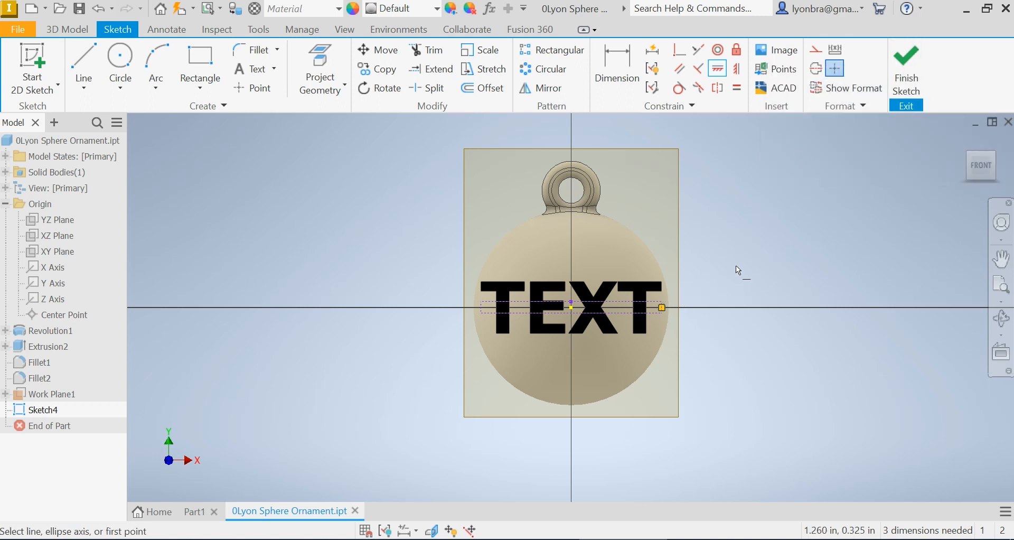
key("Escape")
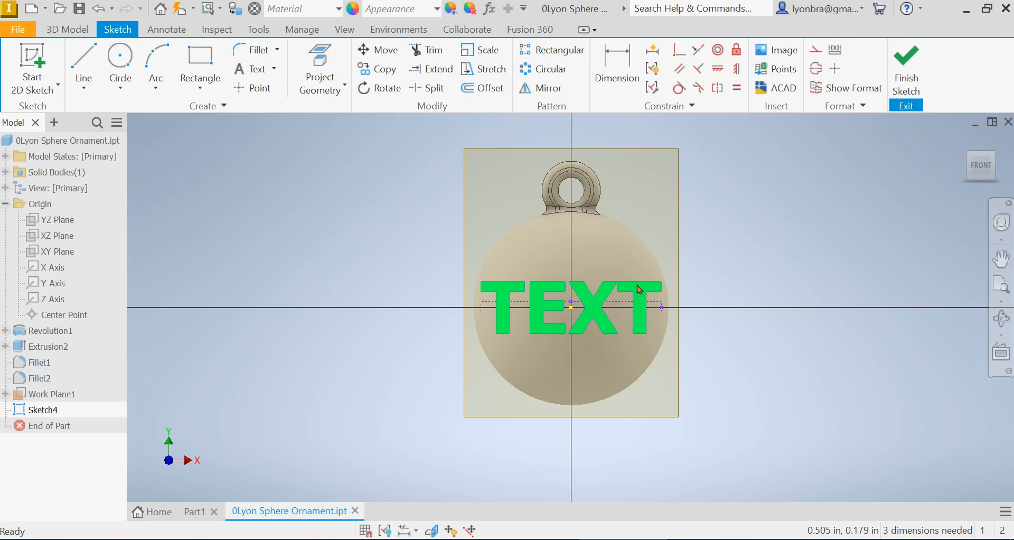
Start converting the sketch text to geometry and try the isocp2 SHX font
right_click(640, 290)
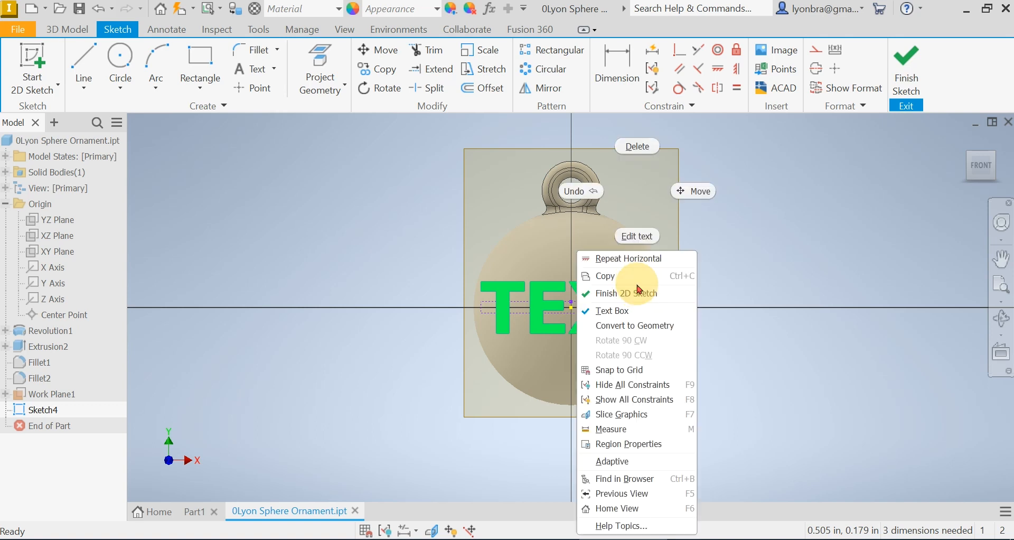
left_click(637, 326)
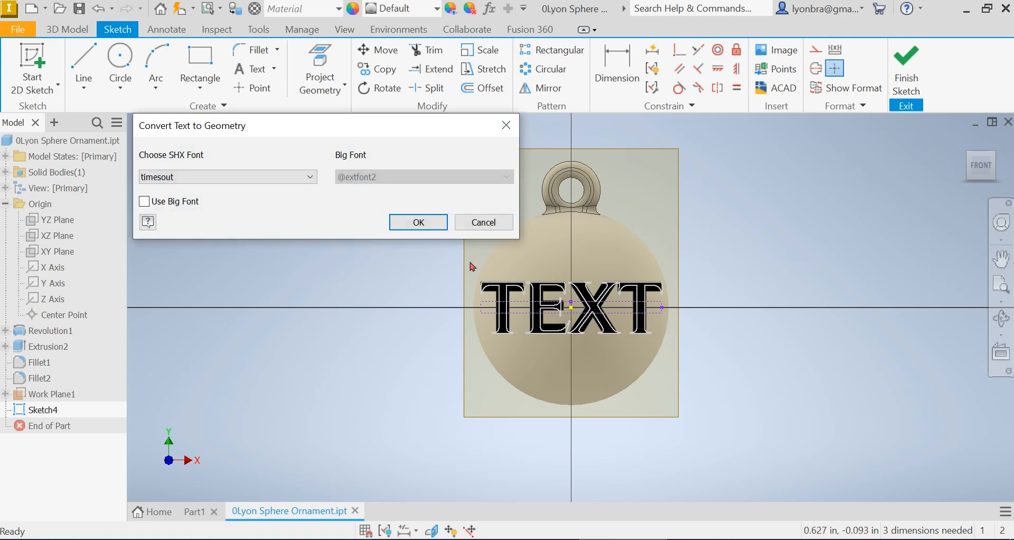
left_click(179, 177)
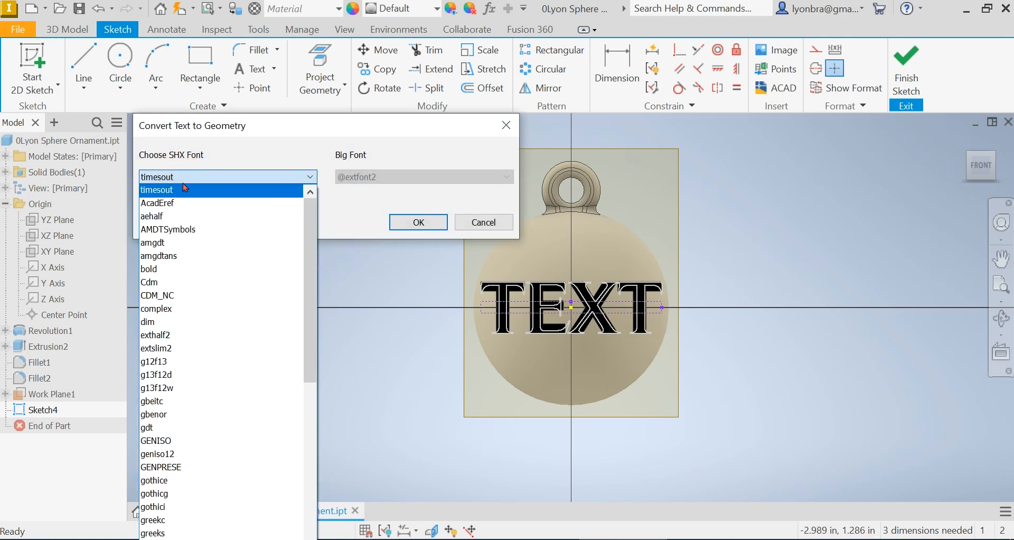
scroll(224, 438, "down", 11)
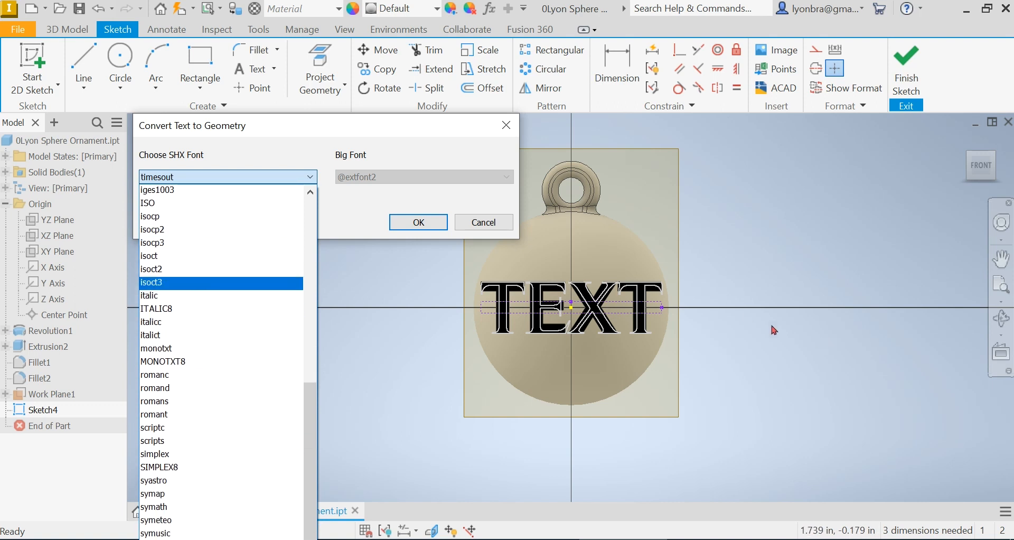
left_click(206, 230)
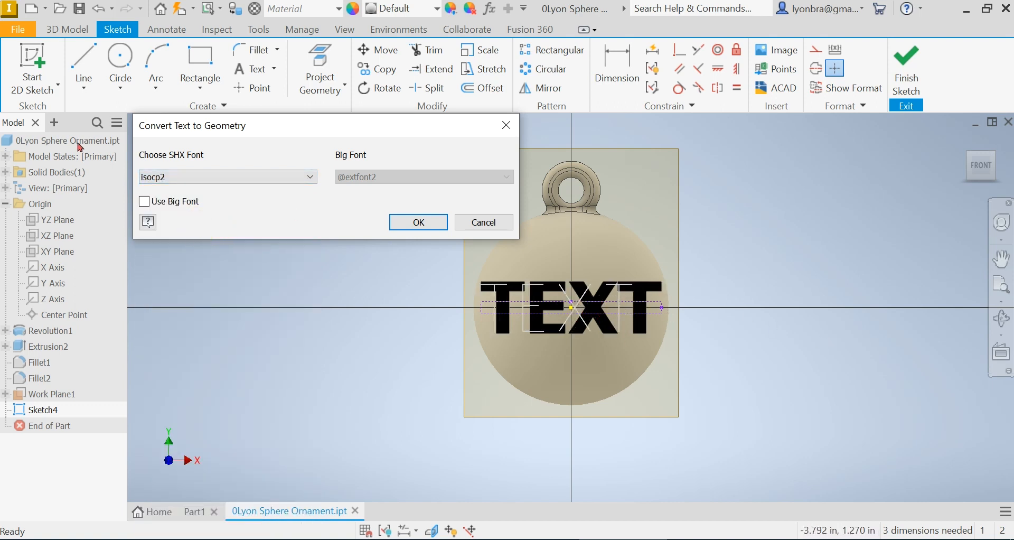
Convert the text to geometry with the timesout SHX font and finish the 2D sketch
left_click(294, 177)
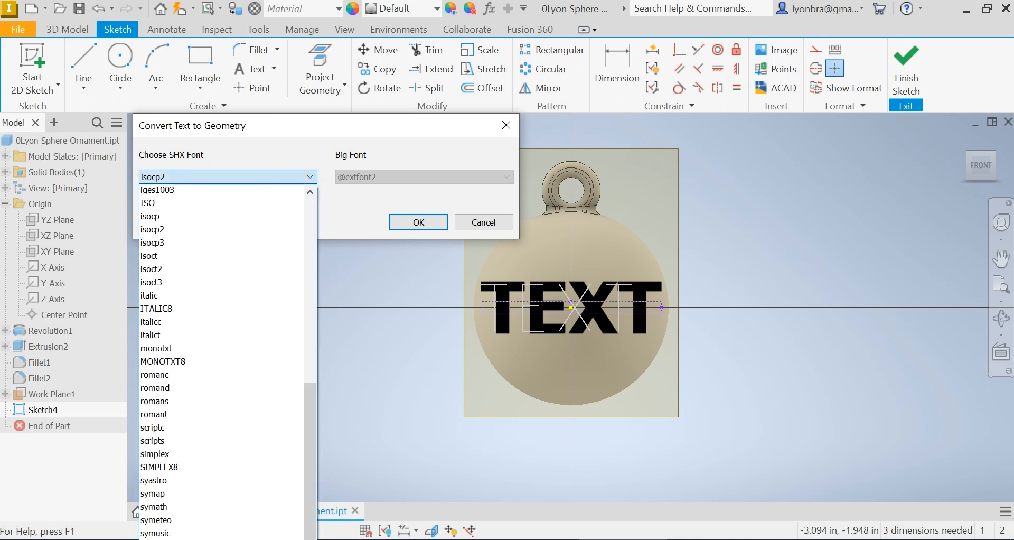
left_click(227, 539)
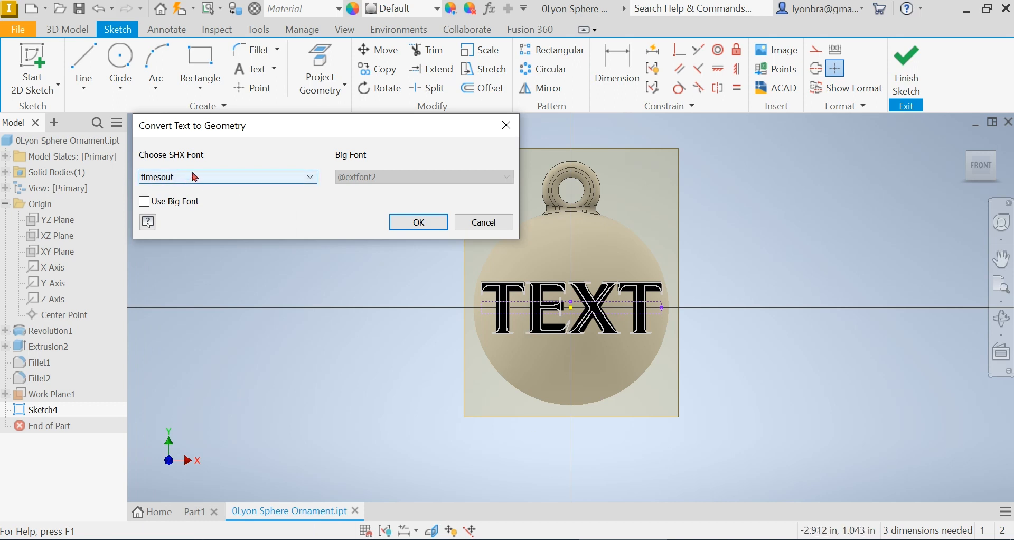
left_click(434, 225)
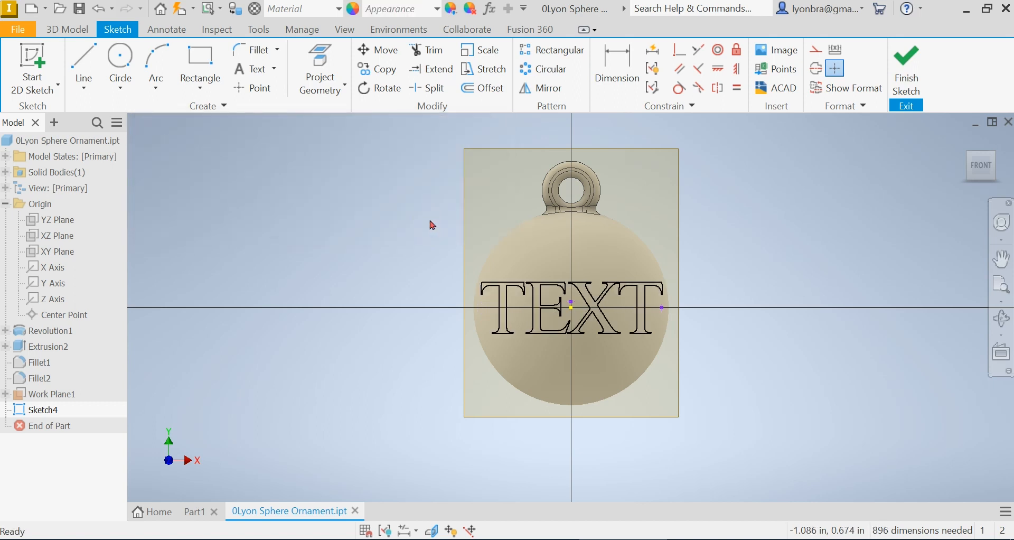
scroll(614, 296, "up", 5)
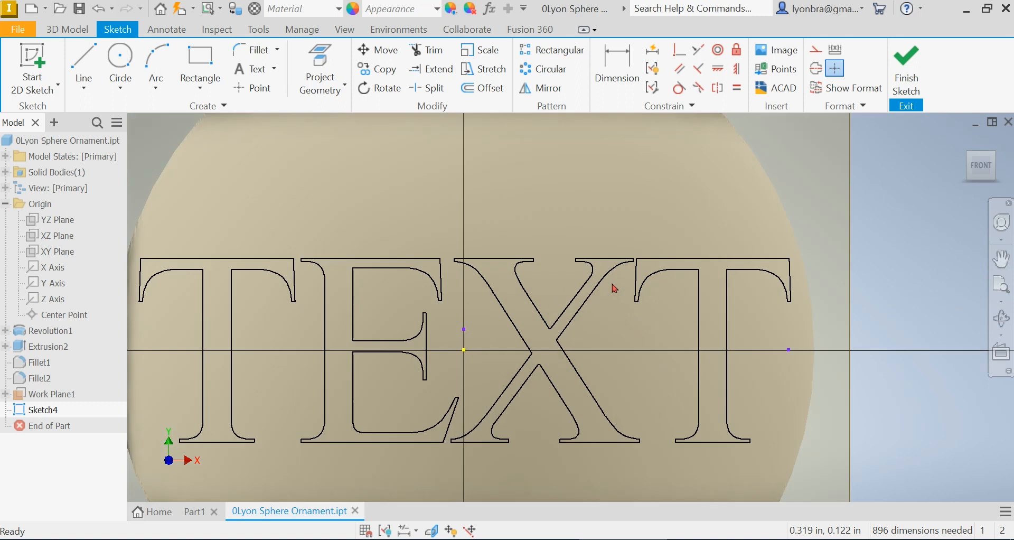
scroll(614, 288, "down", 3)
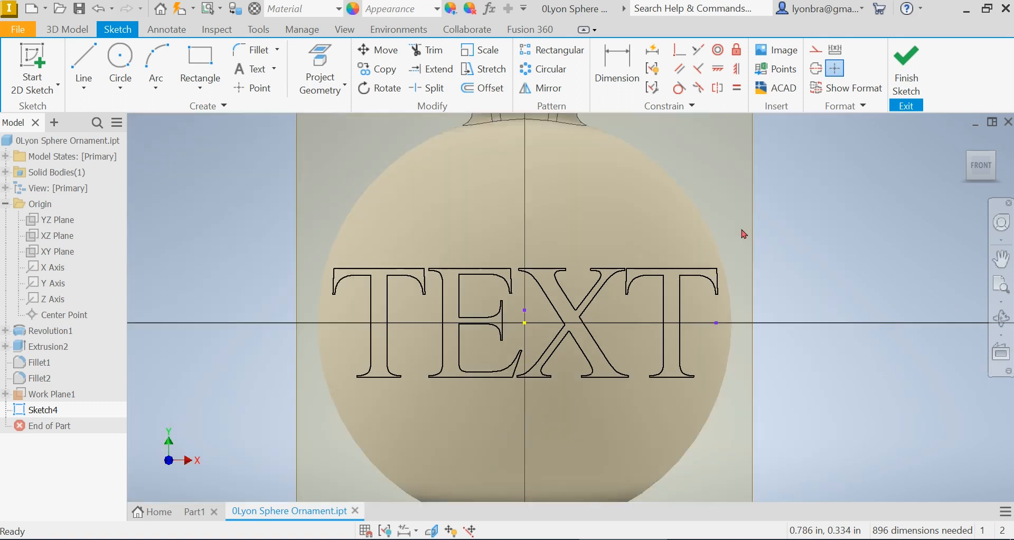
left_click(910, 67)
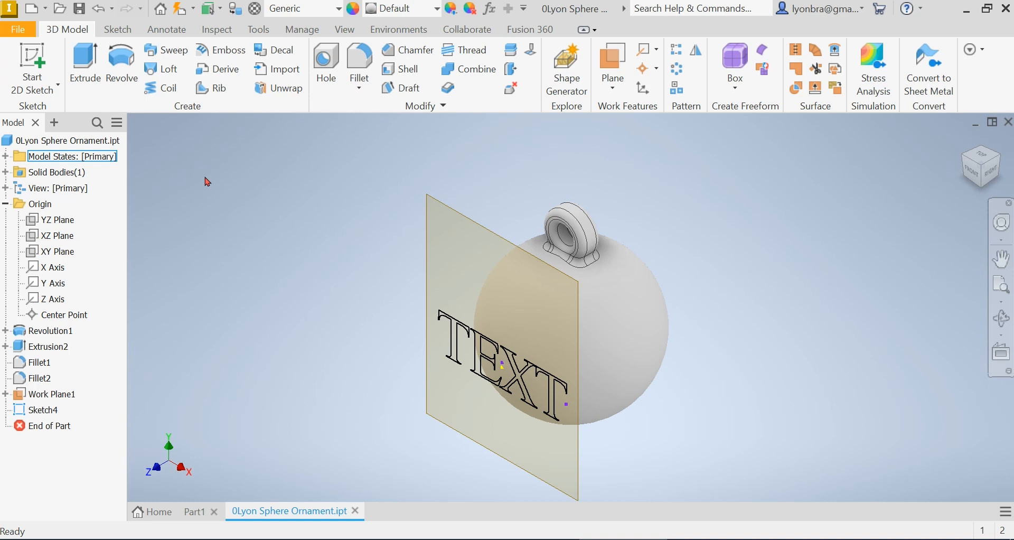
Start a 3D sketch and project all the TEXT outline curves from the work plane onto the sphere's face
left_click(47, 88)
left_click(55, 149)
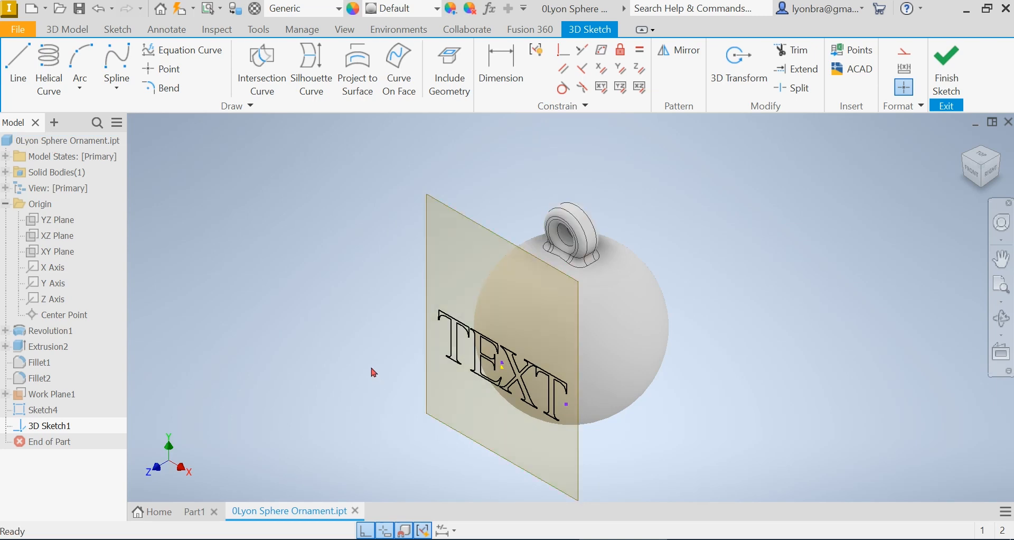
left_click(362, 73)
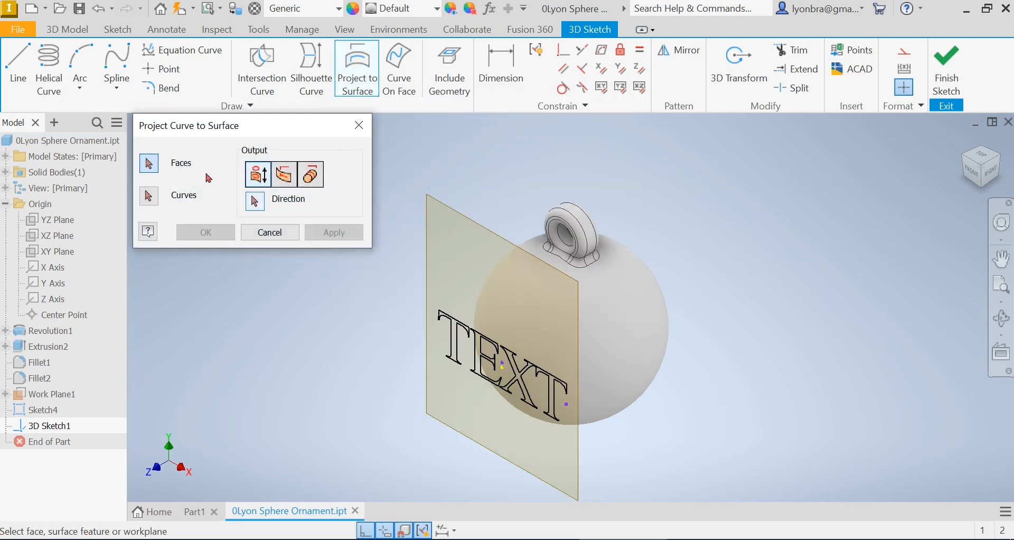
left_click(608, 347)
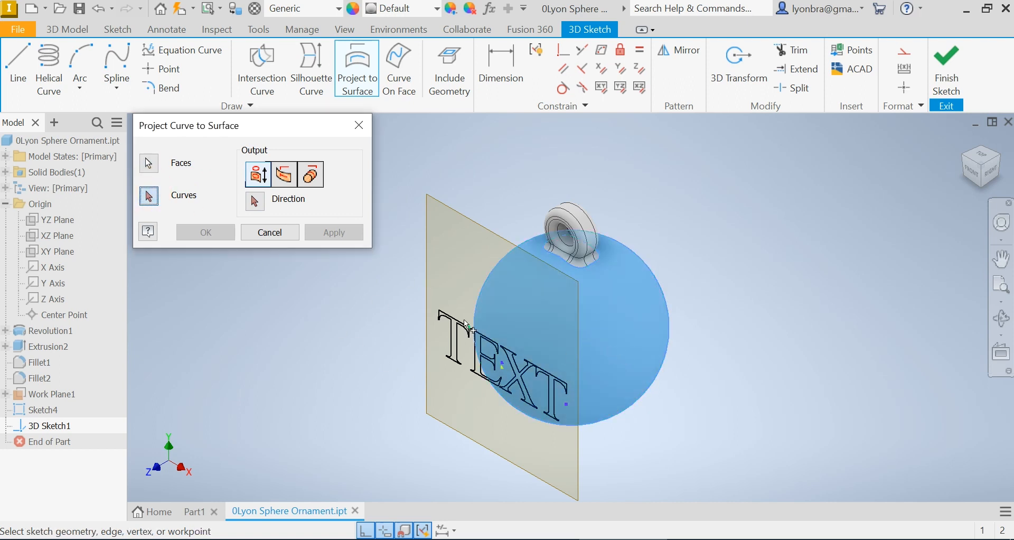
mouse_move(406, 293)
left_mouse_down()
mouse_move(506, 357)
mouse_move(607, 444)
left_mouse_up()
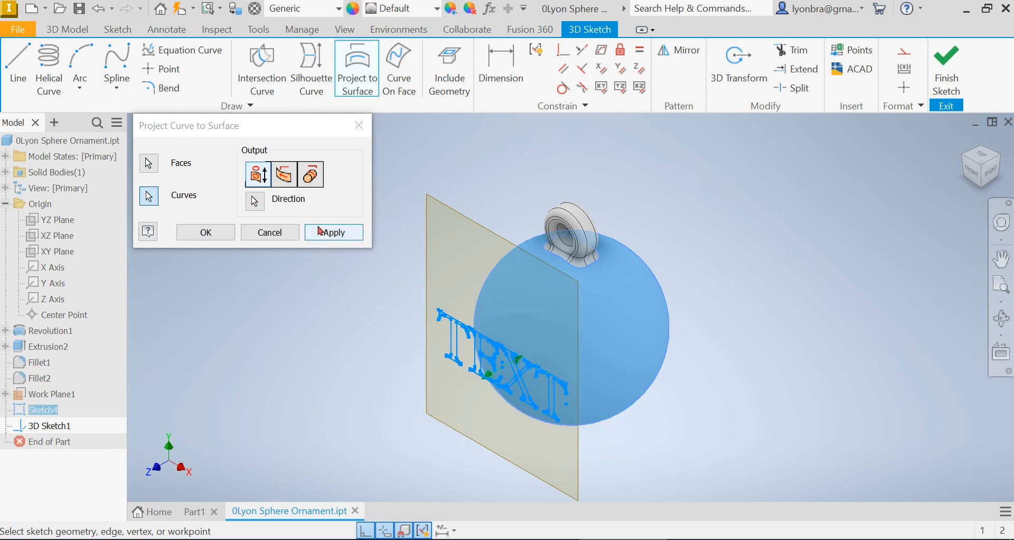
left_click(327, 233)
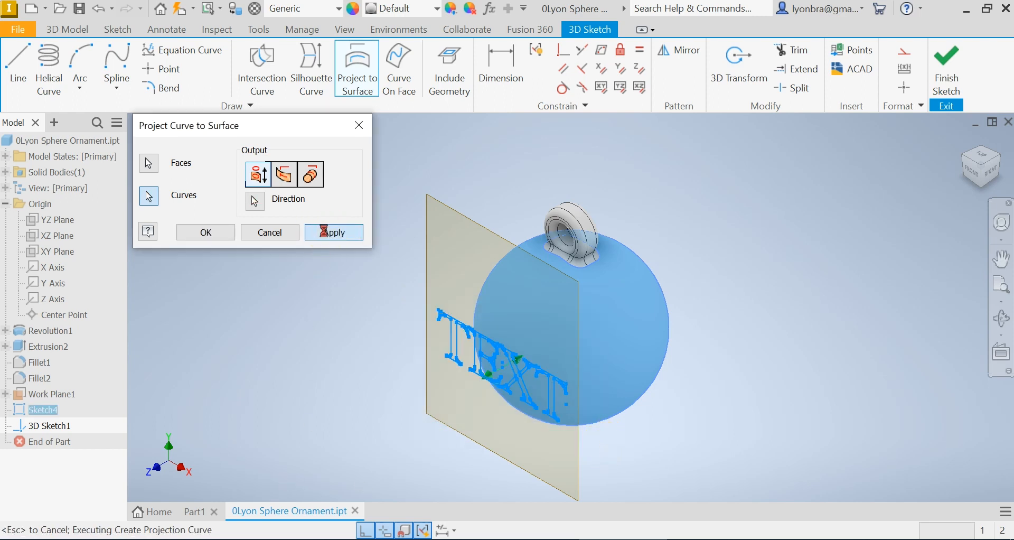
Inspect the projected letters on the ornament from another angle and compare them with the X-MAS projection in Part1
left_click(1002, 318)
left_click_drag(585, 335, 678, 331)
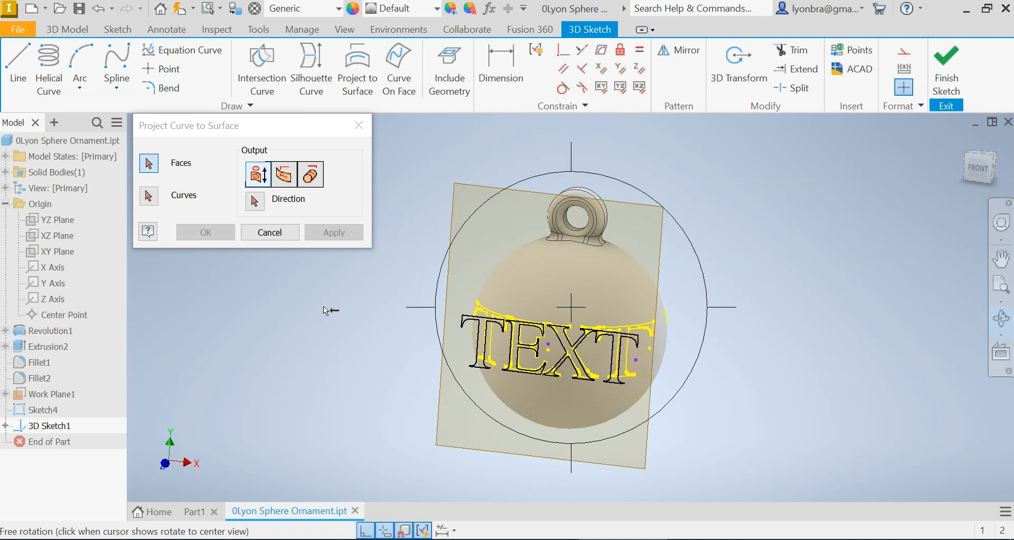
left_click(194, 512)
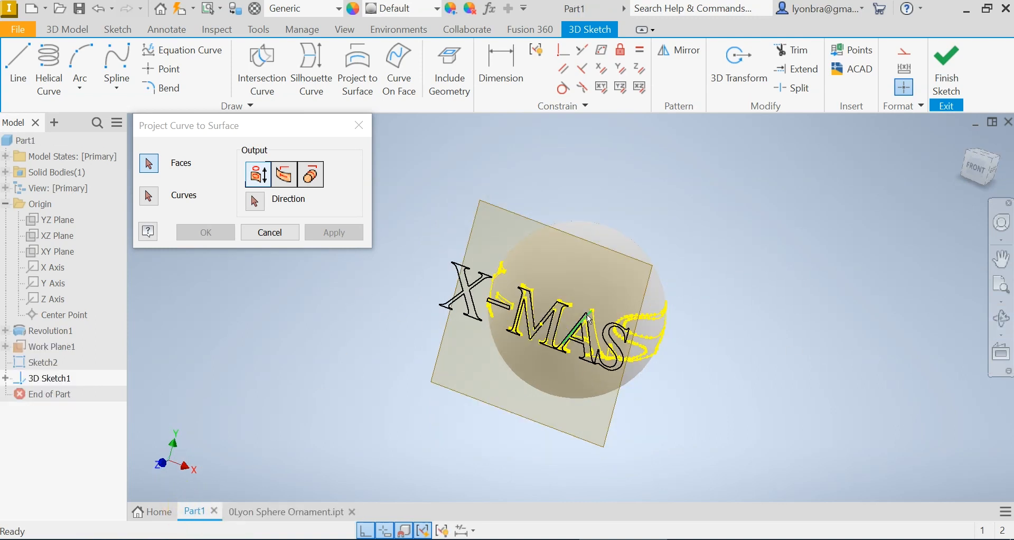
left_click(1002, 319)
left_click_drag(689, 314, 423, 332)
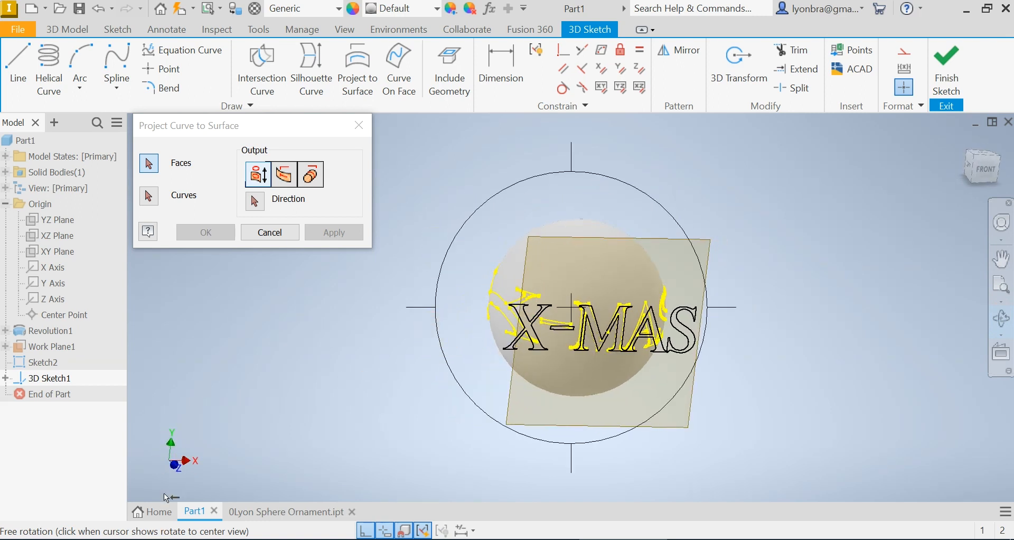
left_click(251, 511)
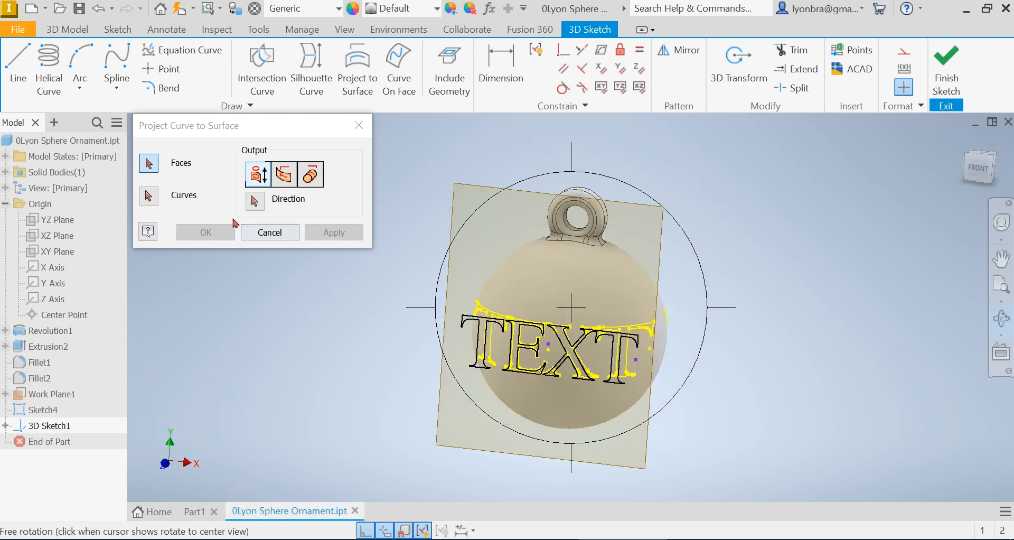
Finish the 3D sketch and hide both the tangent work plane and the flat text sketch
left_click(270, 234)
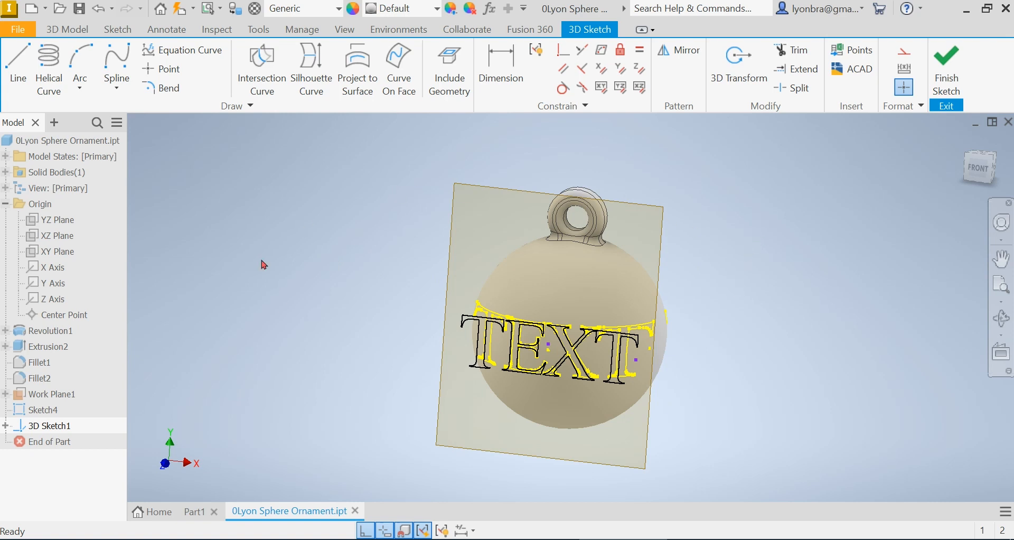
left_click(945, 58)
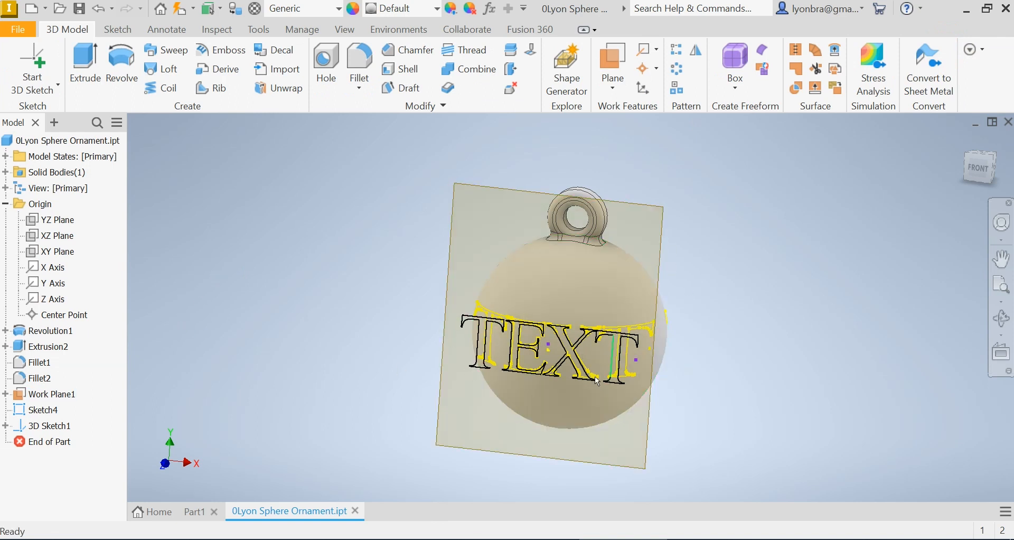
right_click(21, 395)
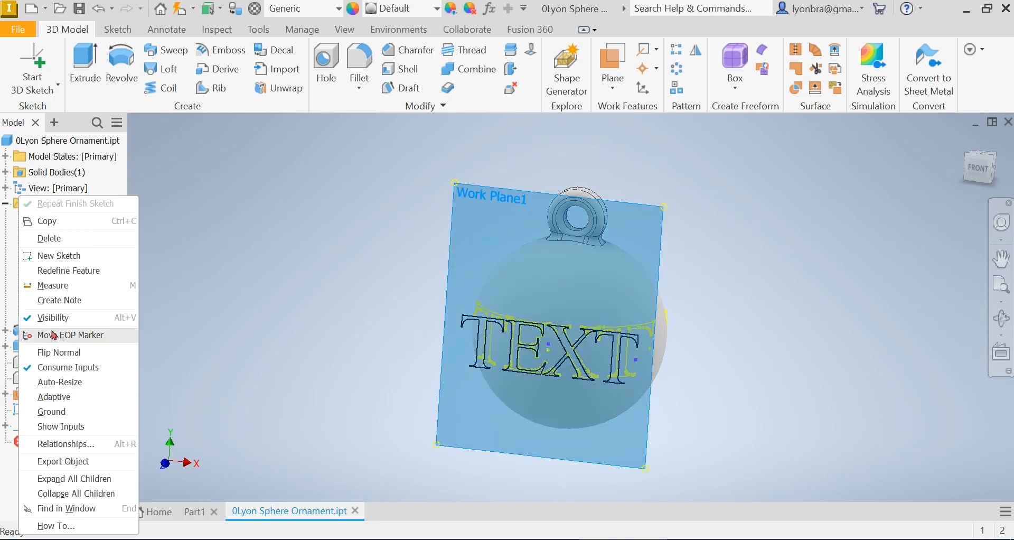
left_click(53, 318)
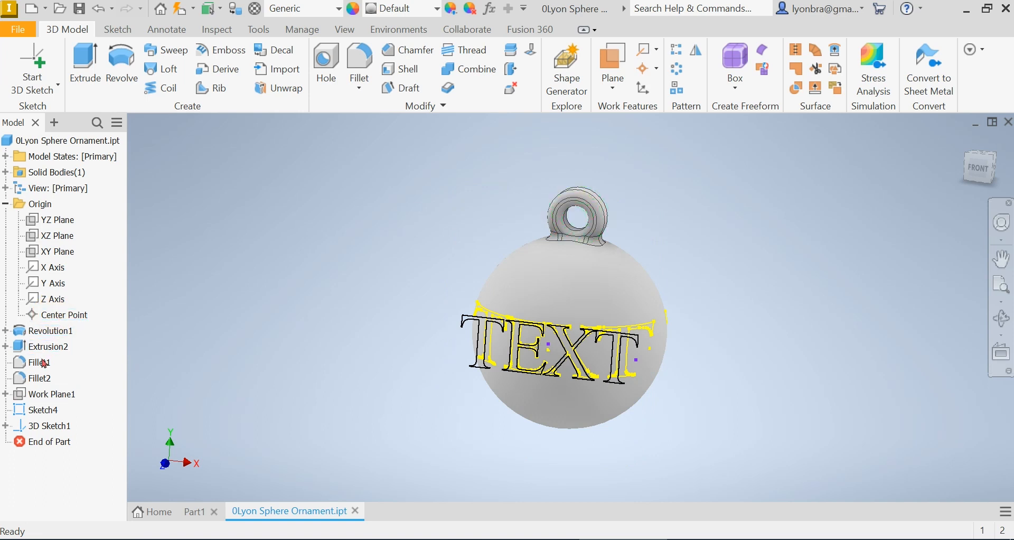
left_click(20, 410)
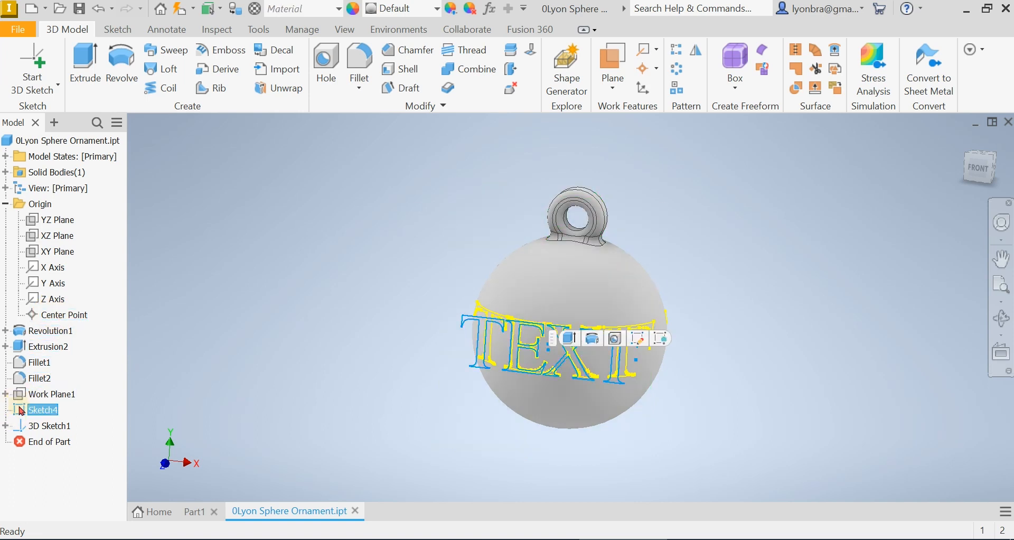
right_click(20, 409)
left_click(36, 397)
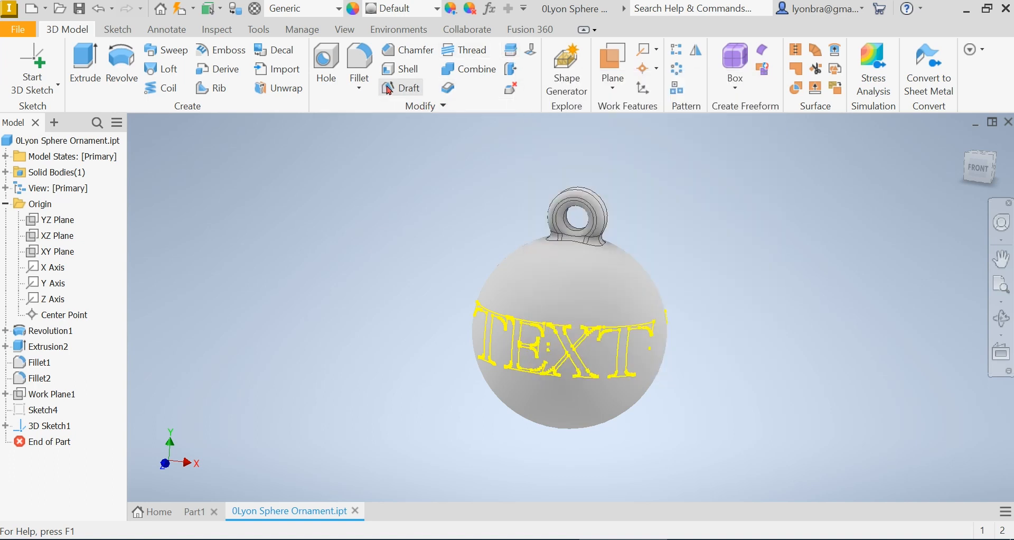
Split the sphere's face using the projected outline of the first letter T as the split tool
left_click(414, 103)
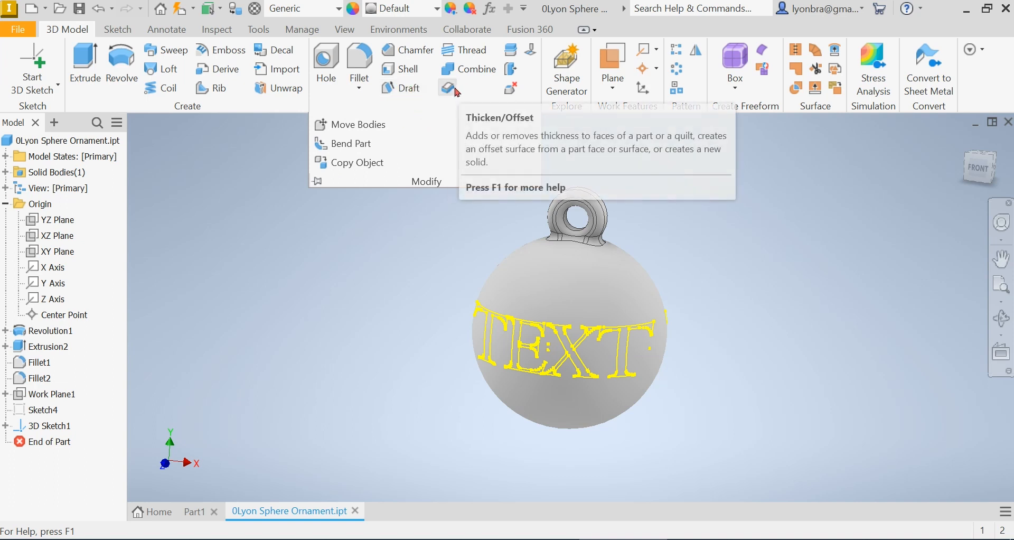
left_click(512, 50)
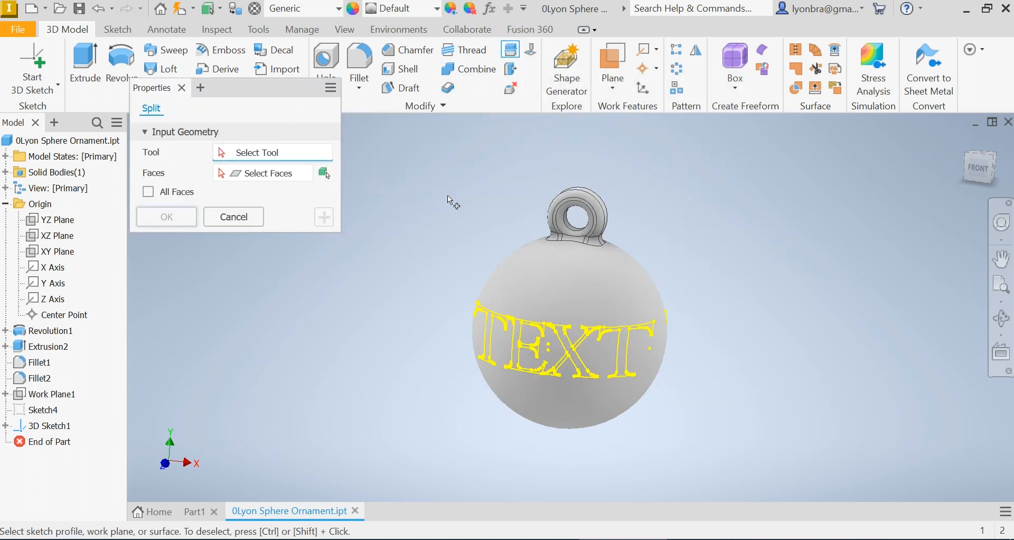
scroll(470, 325, "down", 3)
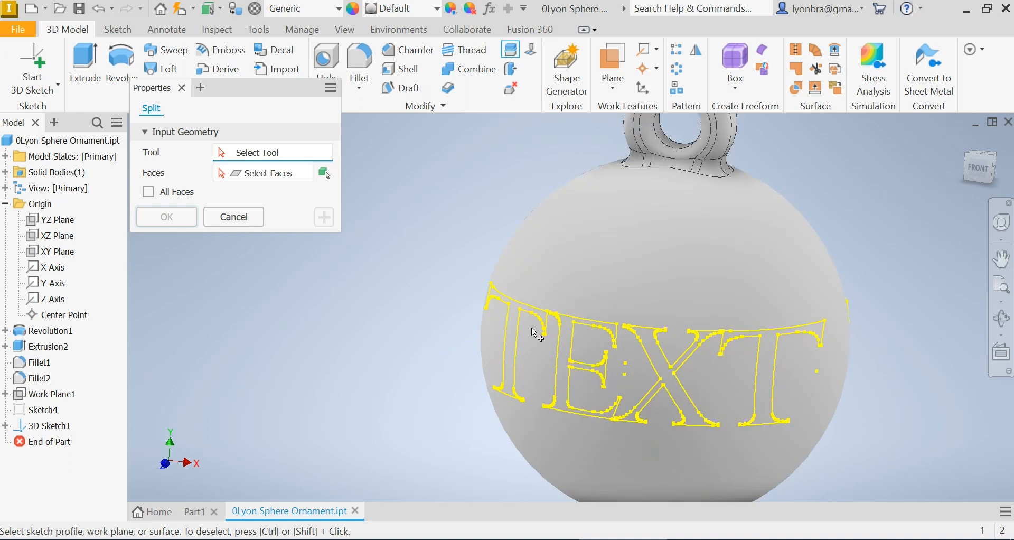
left_click(516, 331)
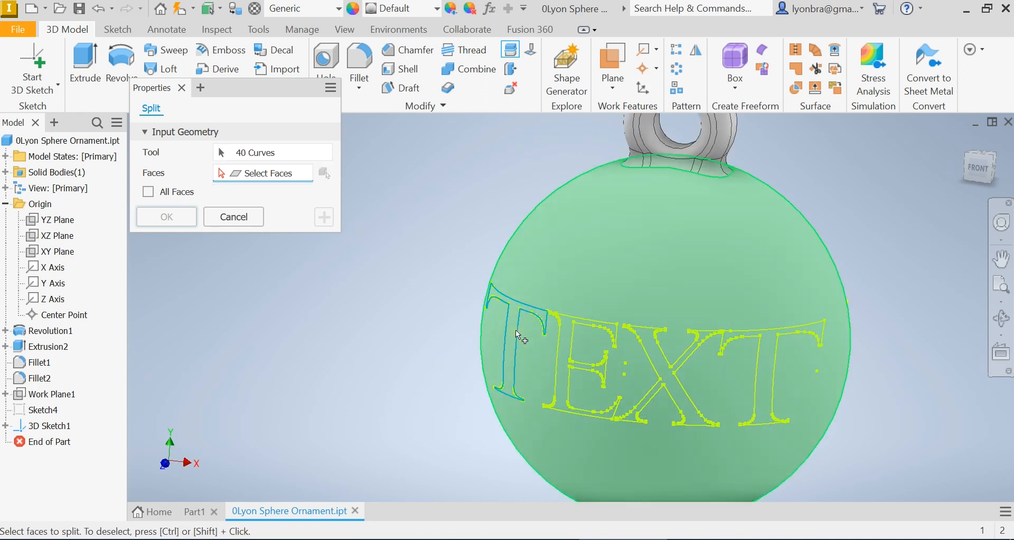
left_click(621, 276)
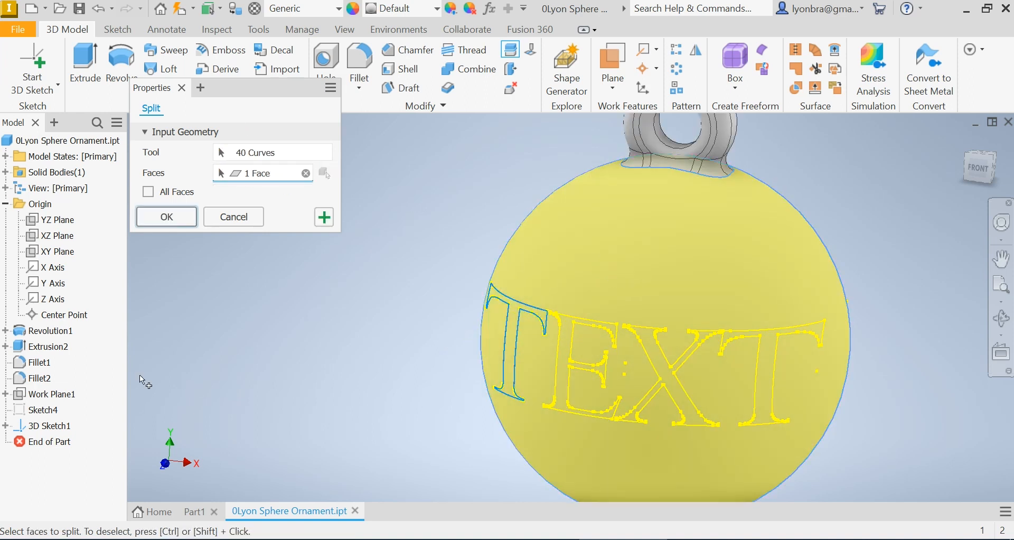
left_click(163, 216)
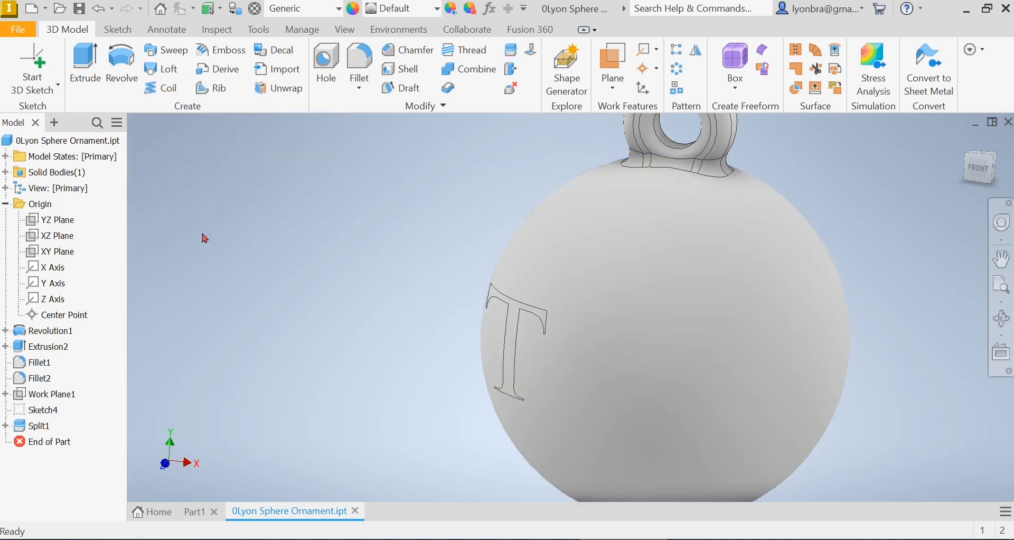
Make the 3D sketch of projected text under the split feature visible again
left_click(6, 428)
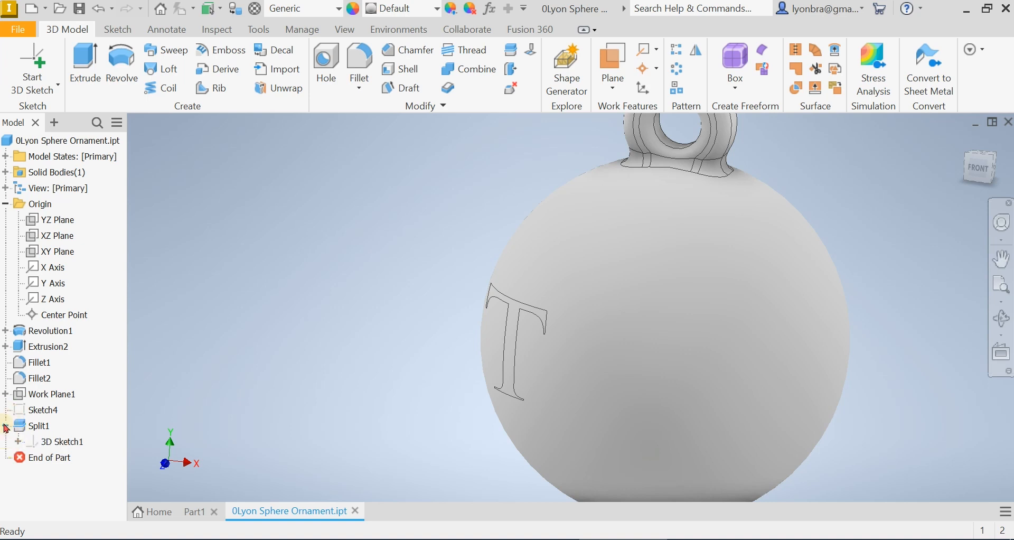
right_click(33, 442)
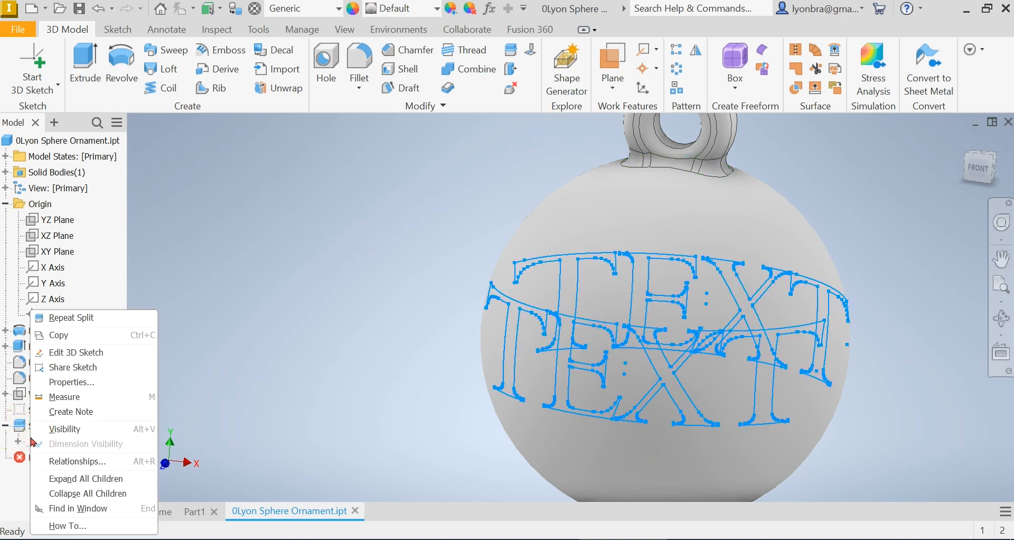
left_click(65, 428)
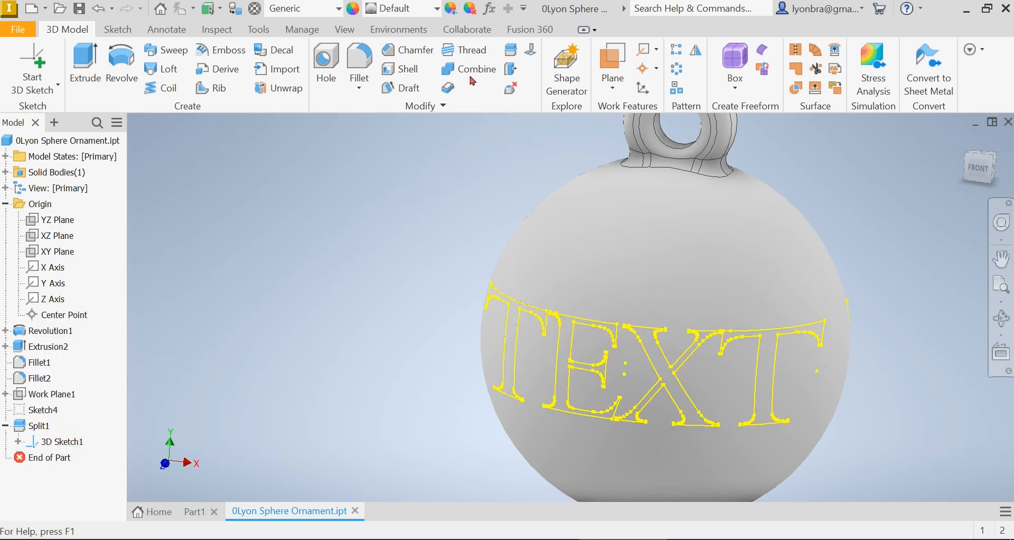
Split the sphere's face using the projected outline of the letter E as the split tool
left_click(513, 51)
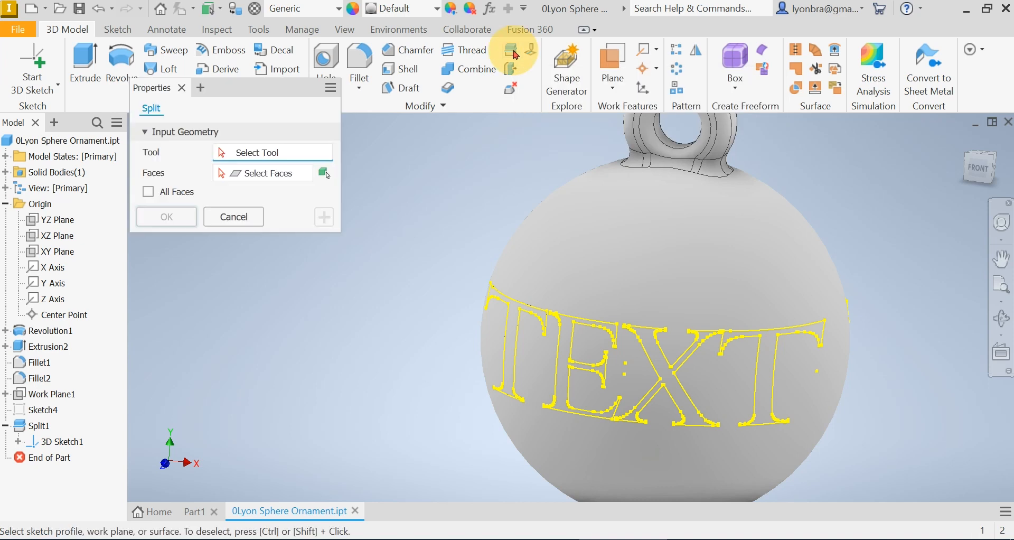
left_click(595, 320)
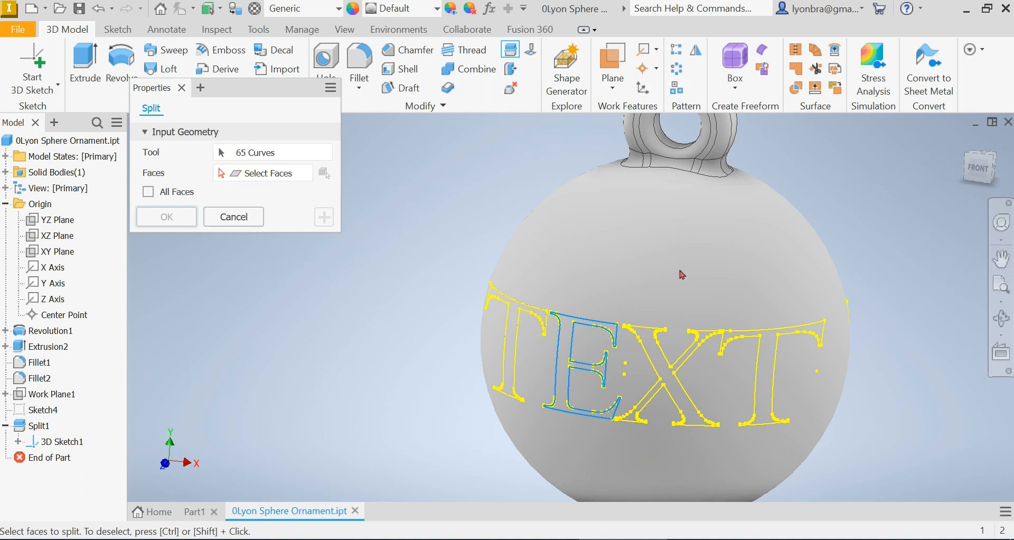
left_click(692, 294)
left_click(178, 215)
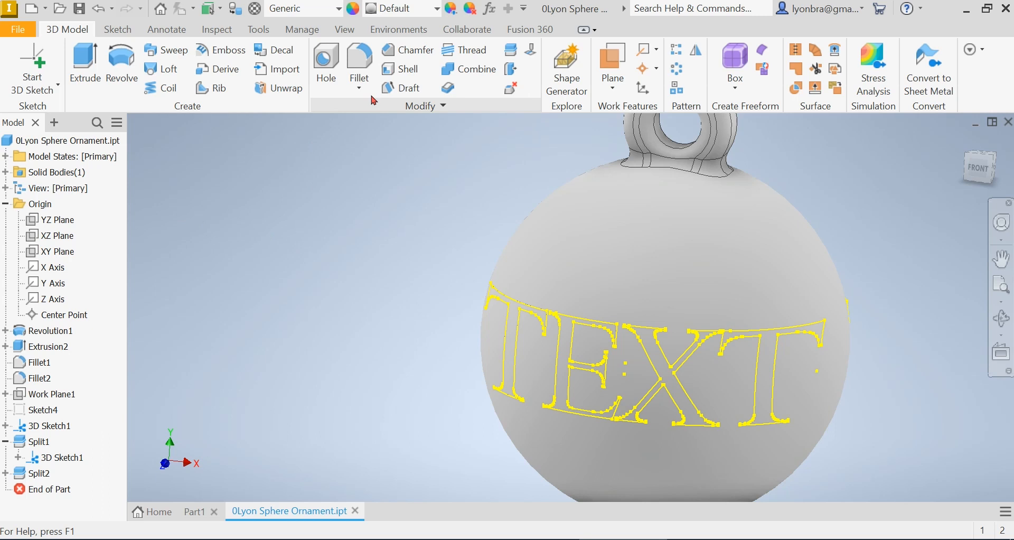
Split the sphere's face using the projected outline of the letter X as the split tool
left_click(511, 50)
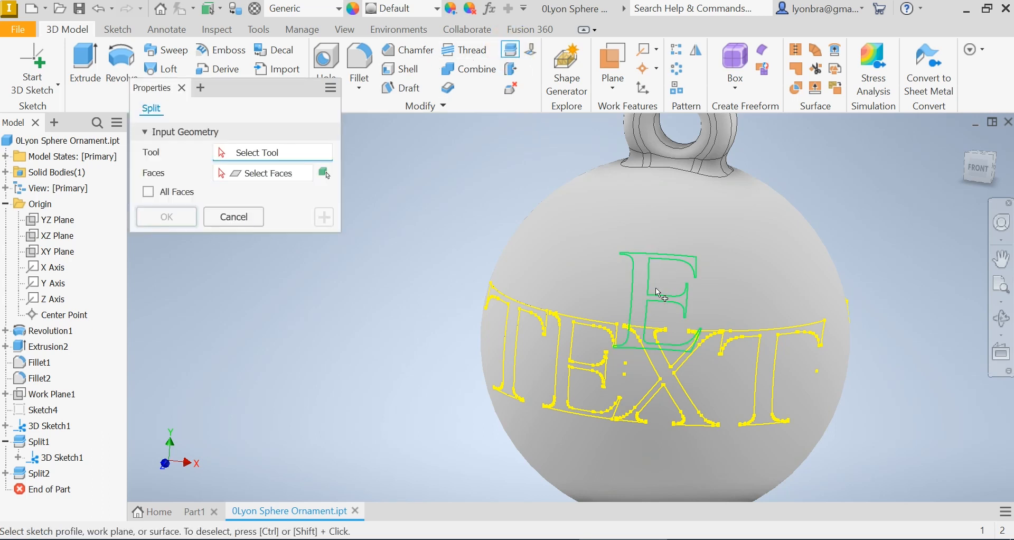
left_click(667, 365)
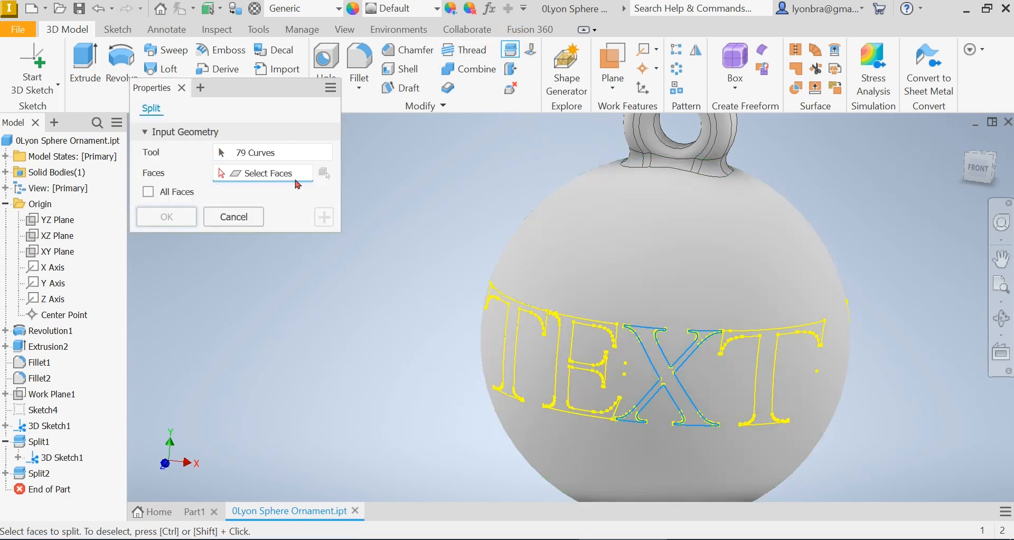
left_click(682, 277)
left_click(158, 216)
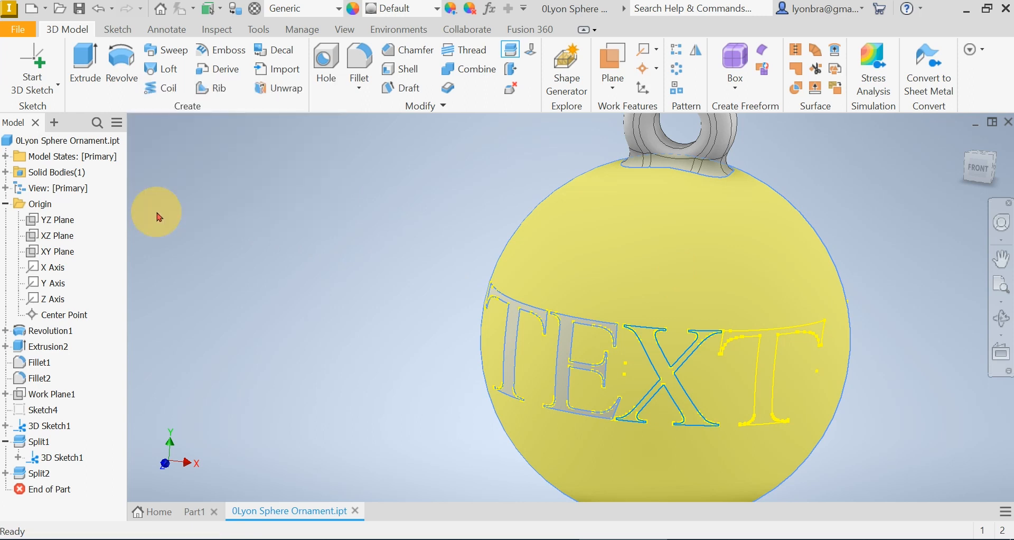
Split the sphere's face using the projected outline of the last letter T as the split tool
left_click(508, 52)
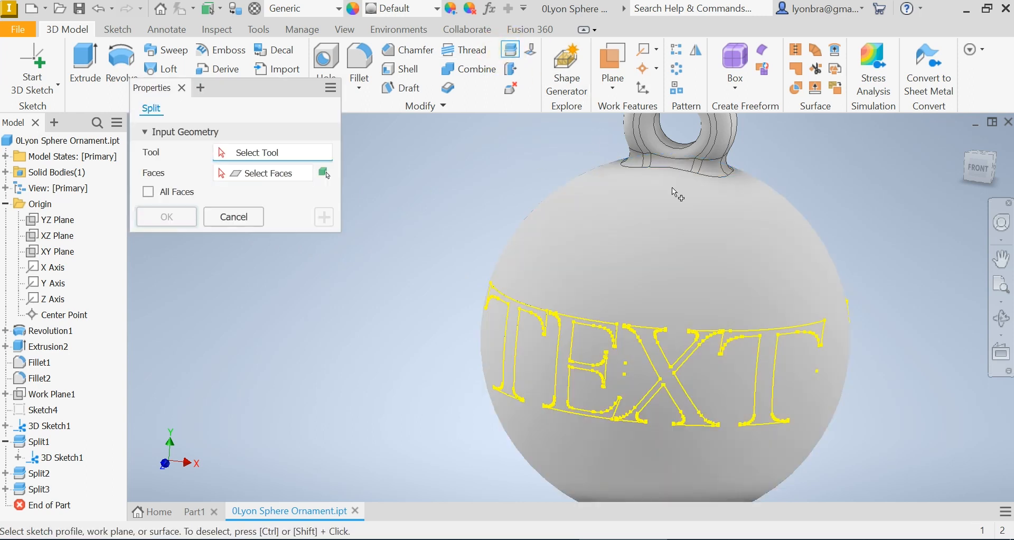
left_click(787, 326)
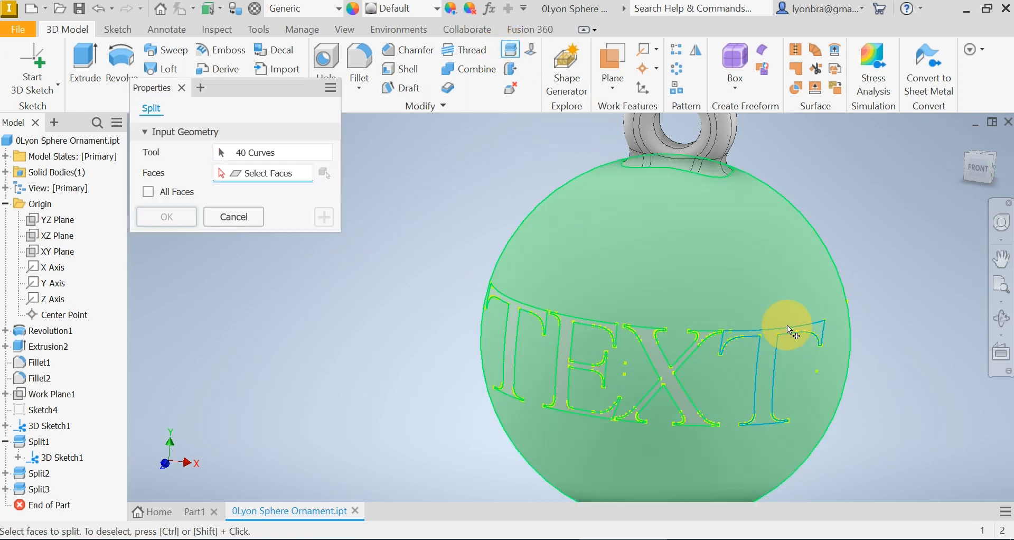
left_click(640, 269)
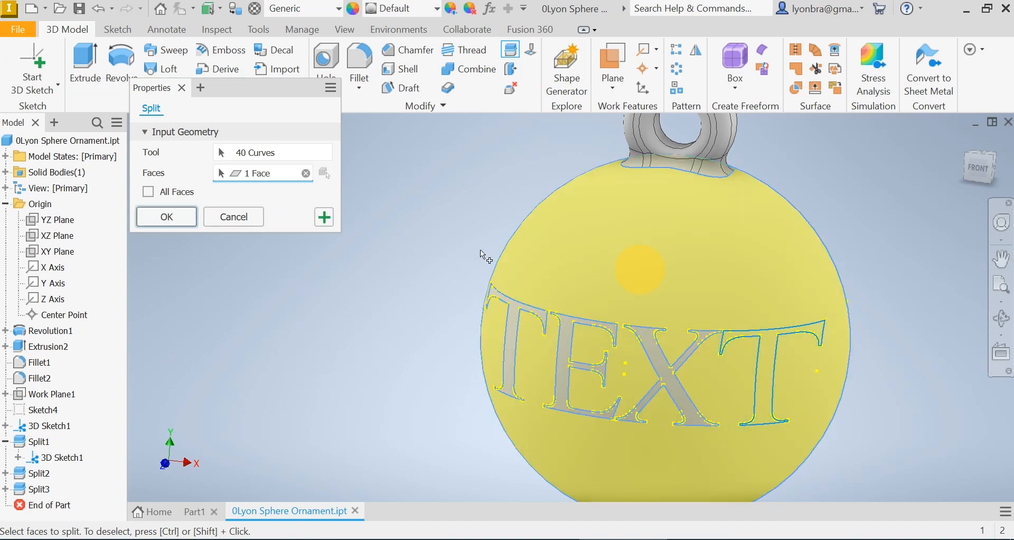
left_click(166, 217)
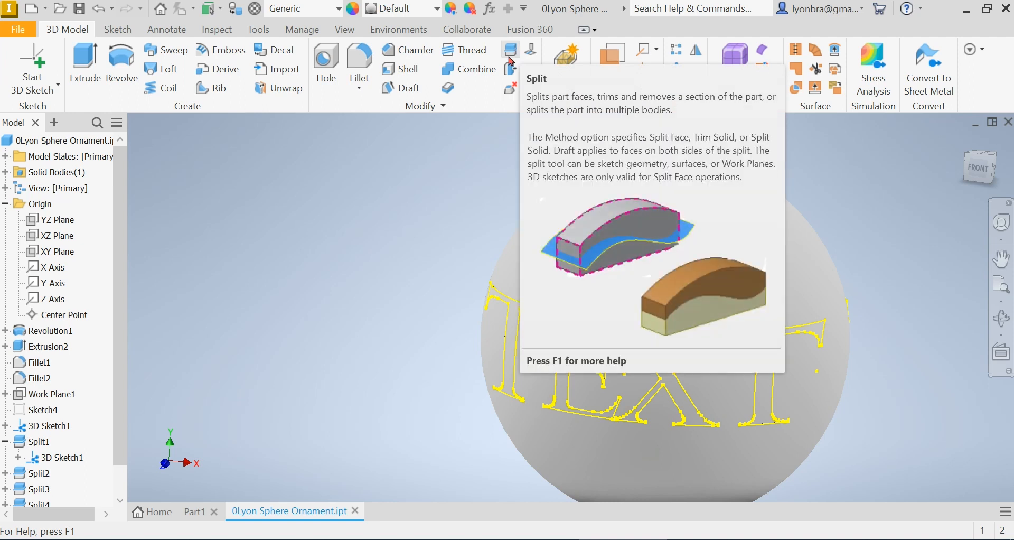
Engrave the first letter T into the sphere with a Thicken cut of its face, directed inward at a distance of 0.02 in
left_click(450, 89)
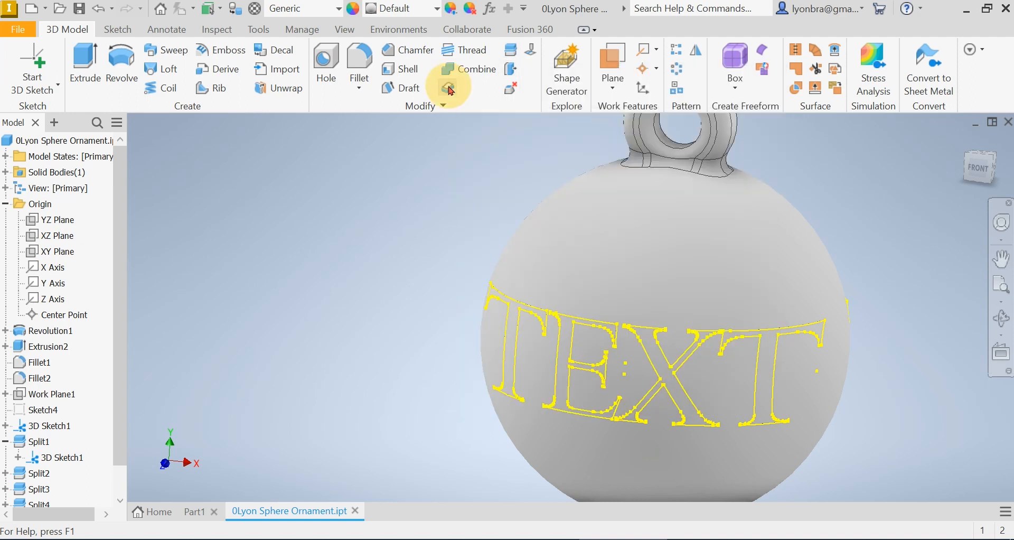
left_click(500, 328)
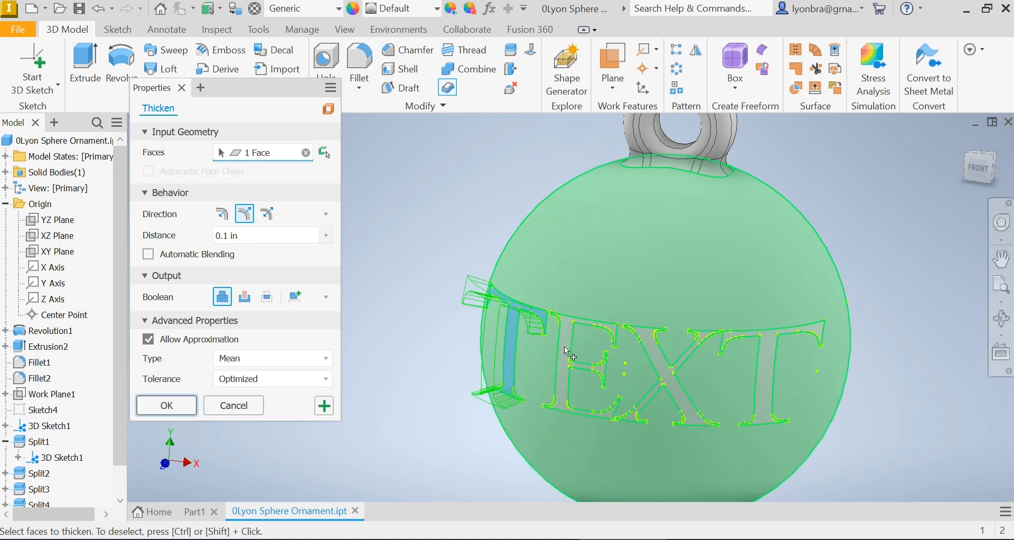
scroll(575, 345, "up", 3)
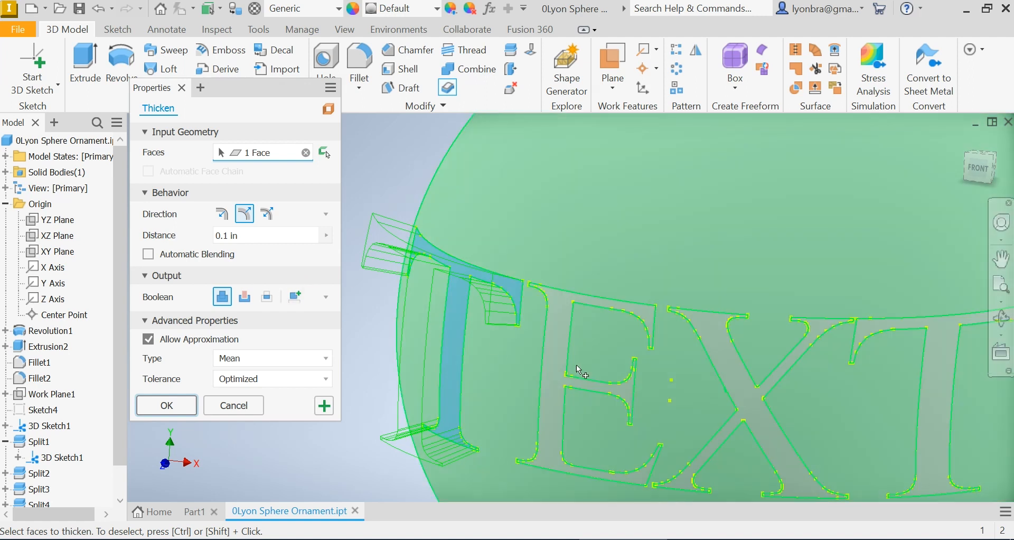
left_click(245, 297)
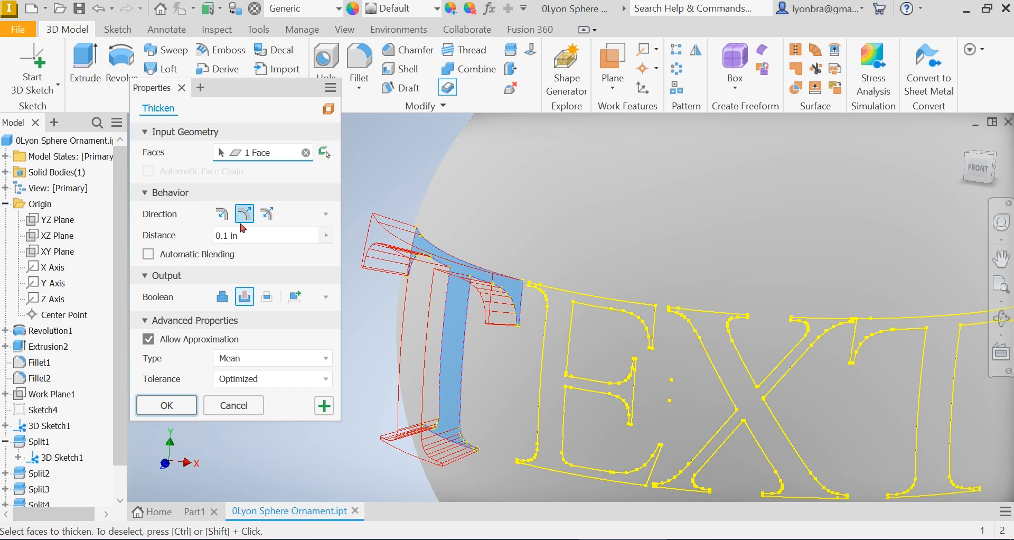
left_click(222, 214)
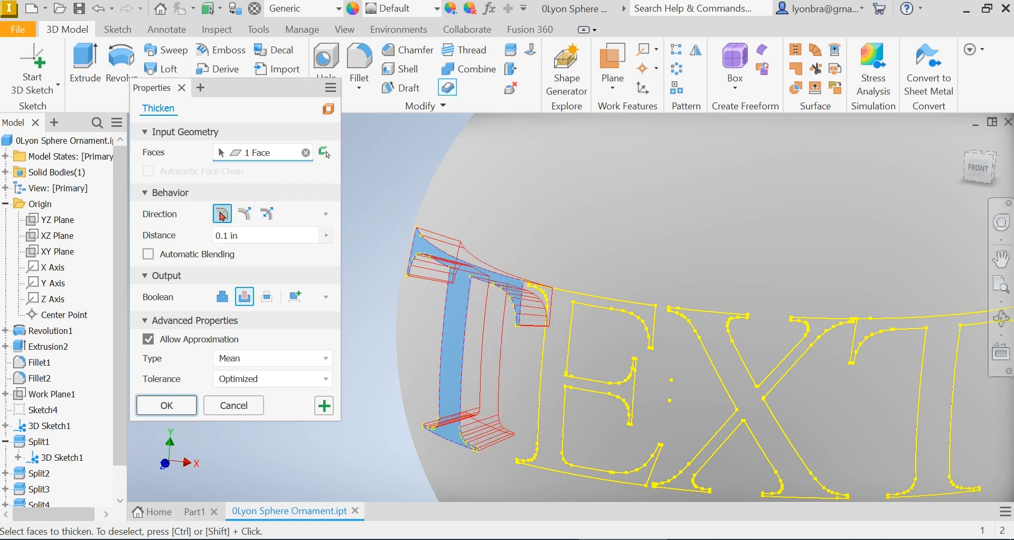
left_click(249, 234)
type(".02")
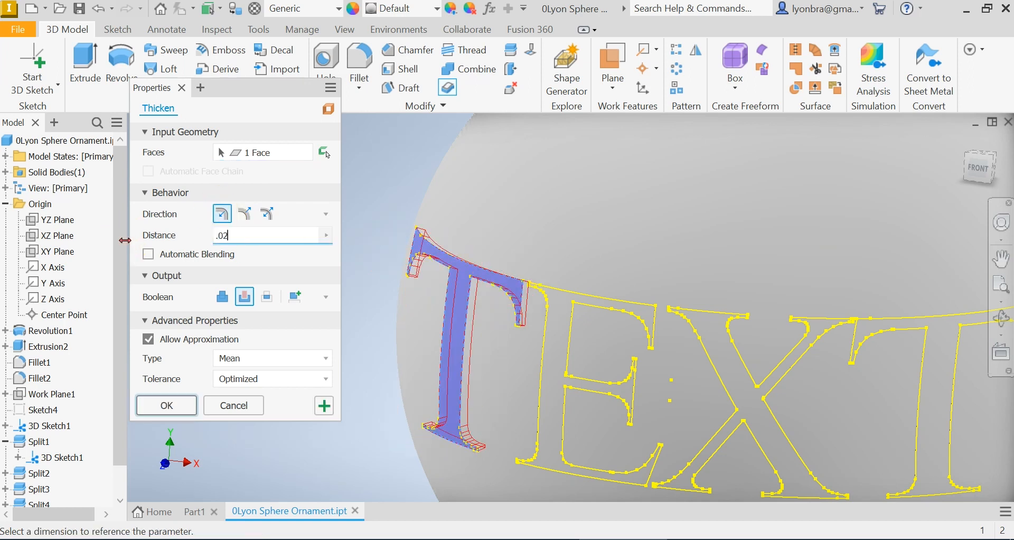
left_click(167, 406)
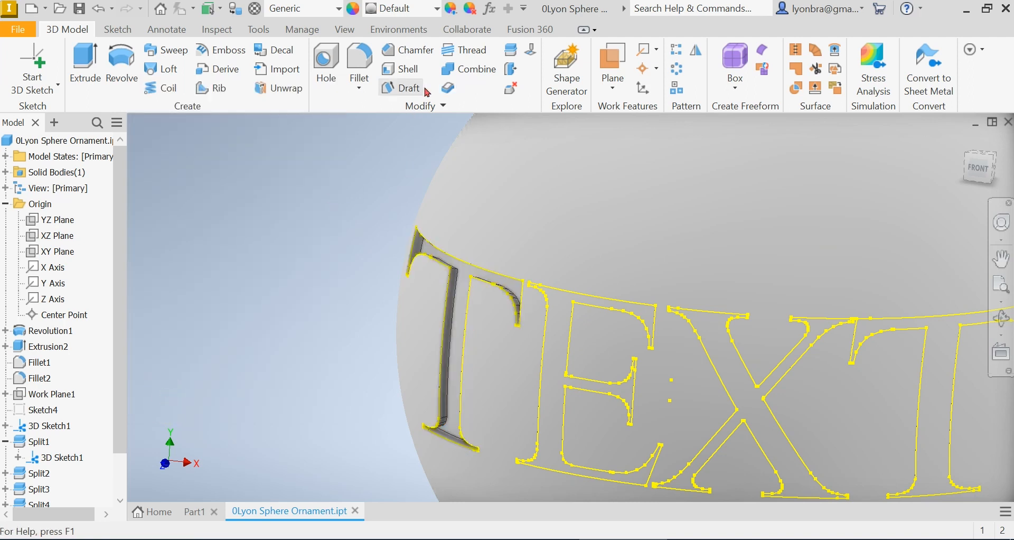
Engrave the letter E with an inward Thicken cut of its face at 0.02 in
left_click(448, 88)
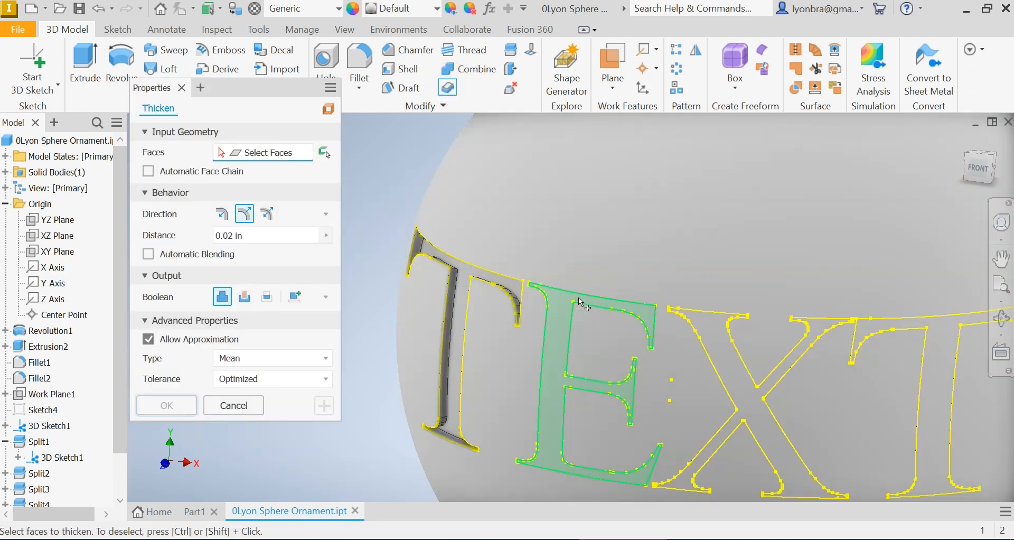
left_click(578, 297)
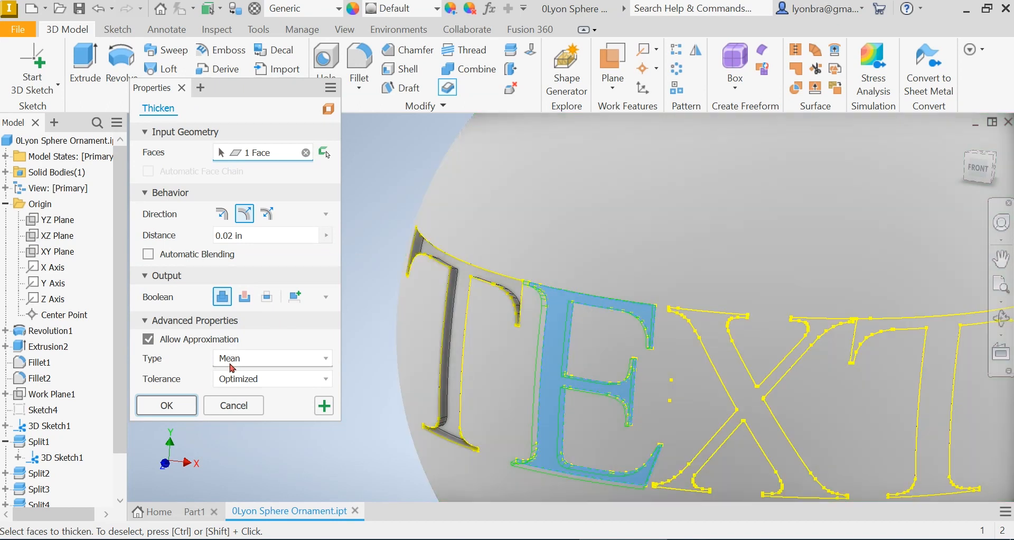
left_click(244, 297)
left_click(222, 215)
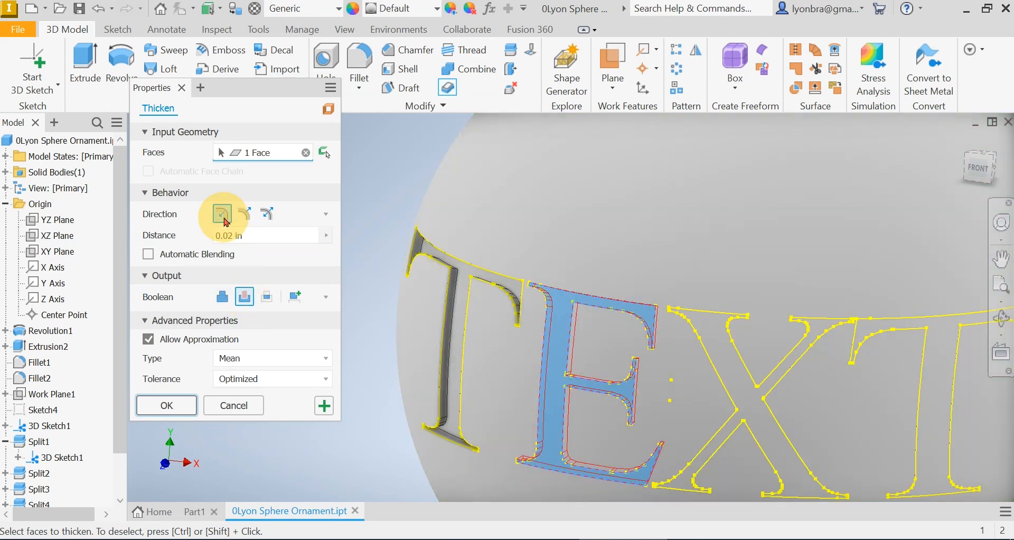
left_click(168, 405)
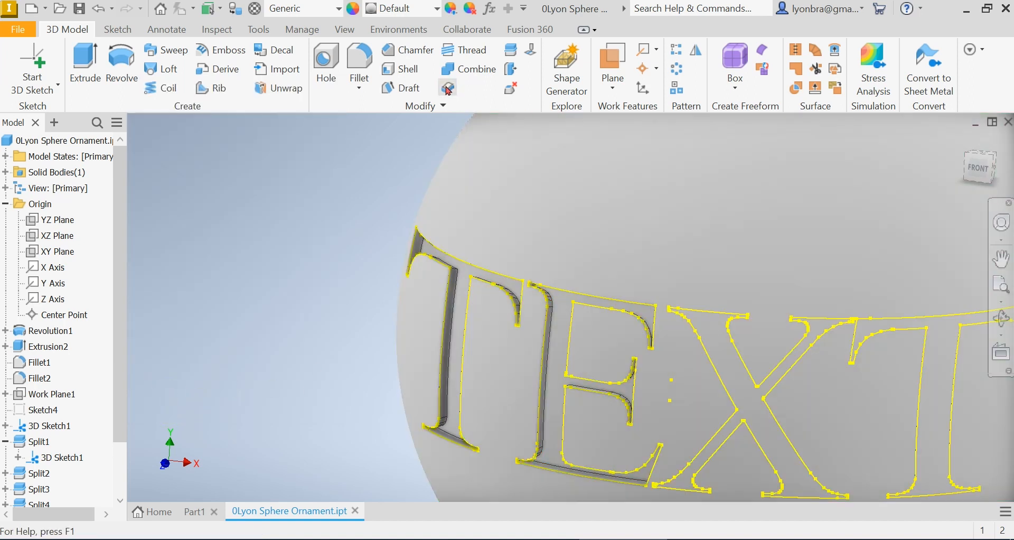
Engrave the letter X with an inward Thicken cut of its face at 0.02 in
left_click(448, 88)
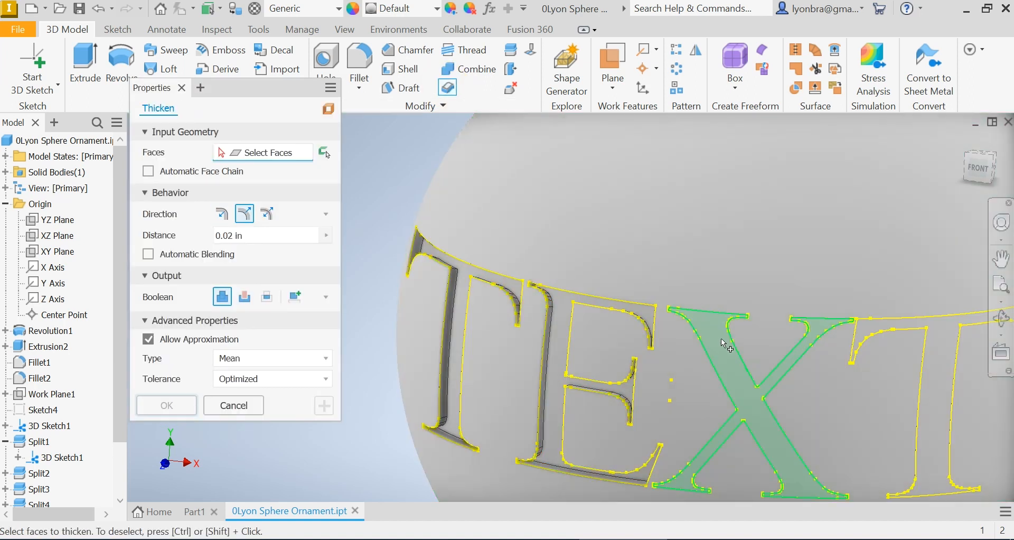
left_click(721, 338)
left_click(244, 296)
left_click(223, 213)
left_click(175, 410)
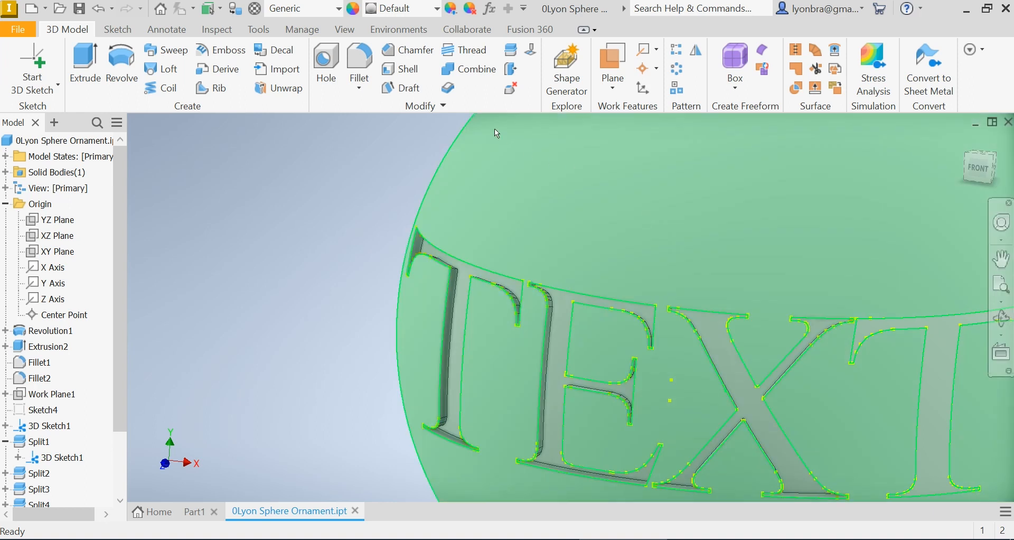
Engrave the last letter T with an inward Thicken cut of its face at 0.02 in
left_click(448, 88)
left_click(955, 350)
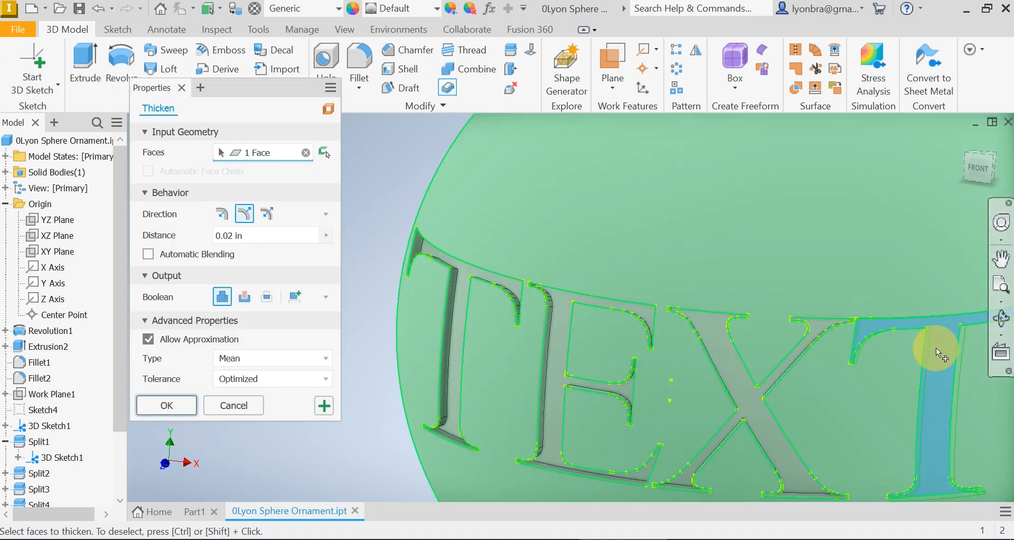
left_click(244, 296)
left_click(222, 214)
left_click(167, 405)
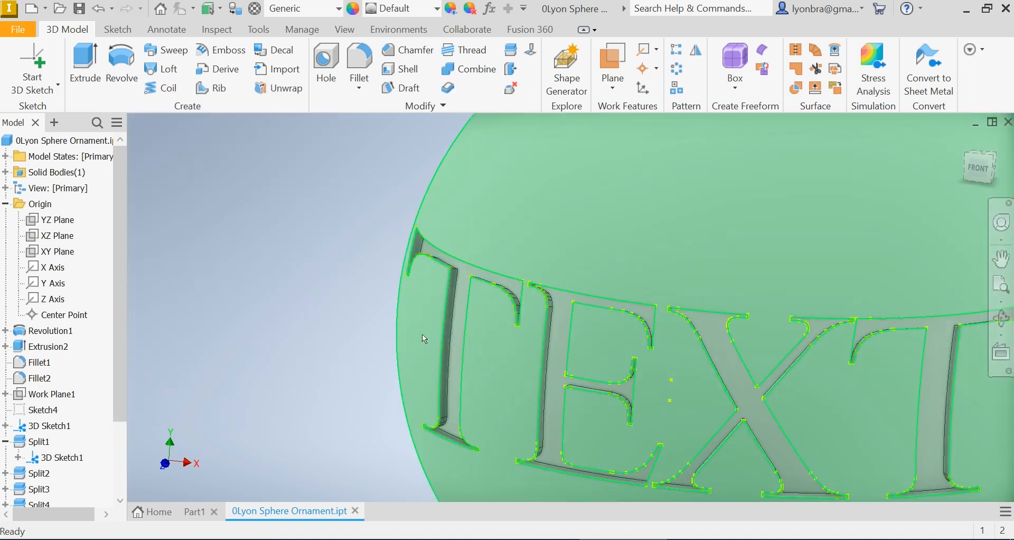
Hide the 3D sketch of the projected text and inspect the engraved lettering on the ornament
scroll(423, 333, "down", 3)
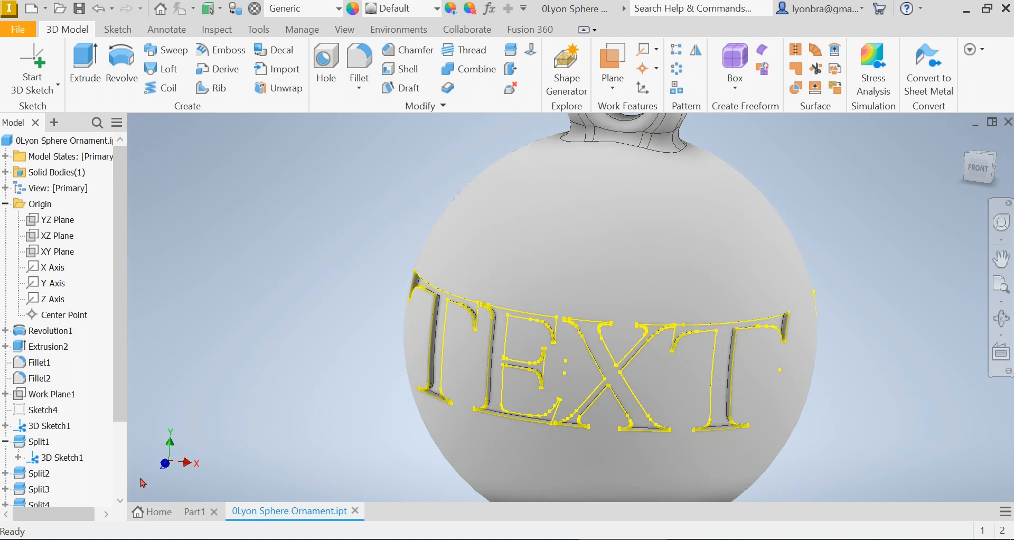
right_click(22, 426)
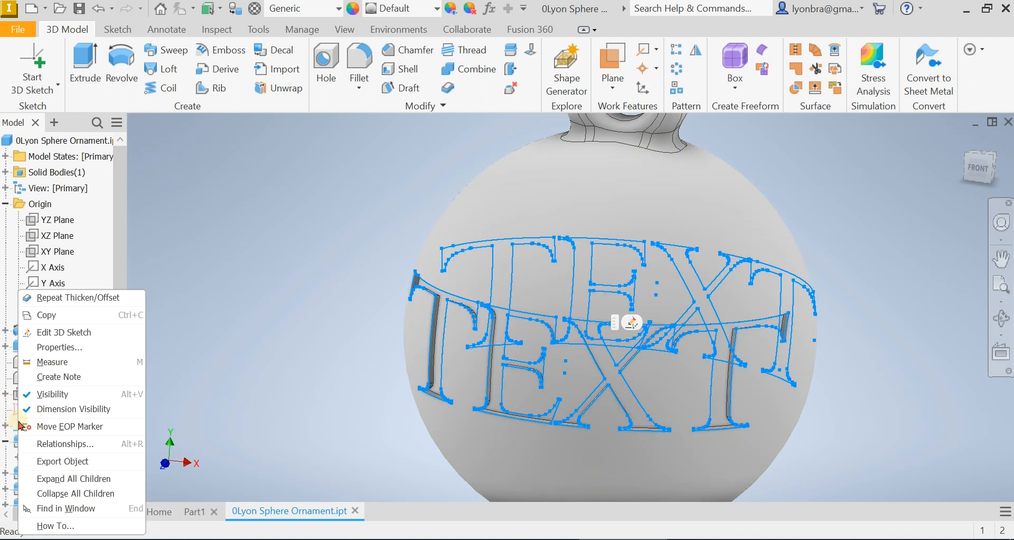
left_click(42, 388)
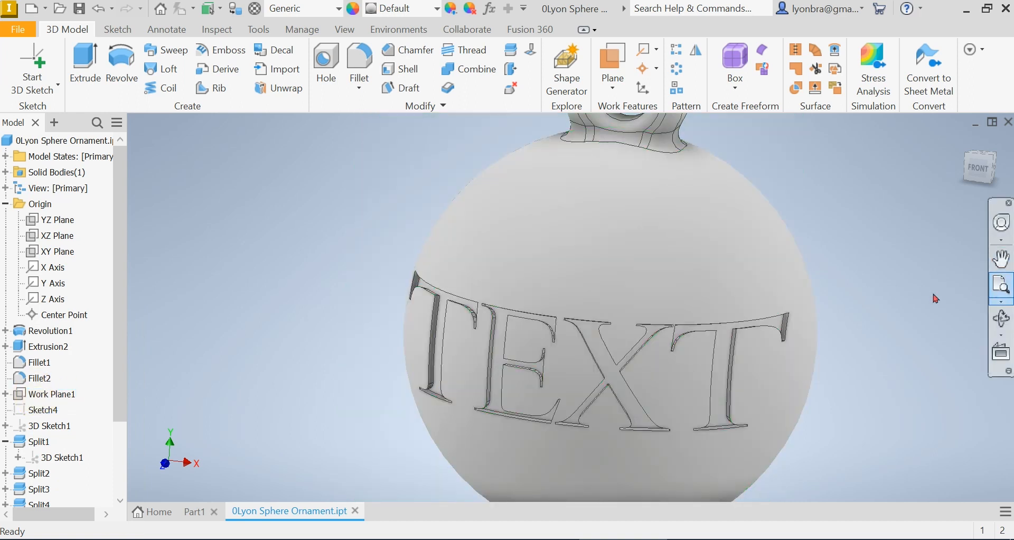
scroll(919, 290, "down", 3)
scroll(873, 284, "up", 3)
scroll(874, 287, "up", 3)
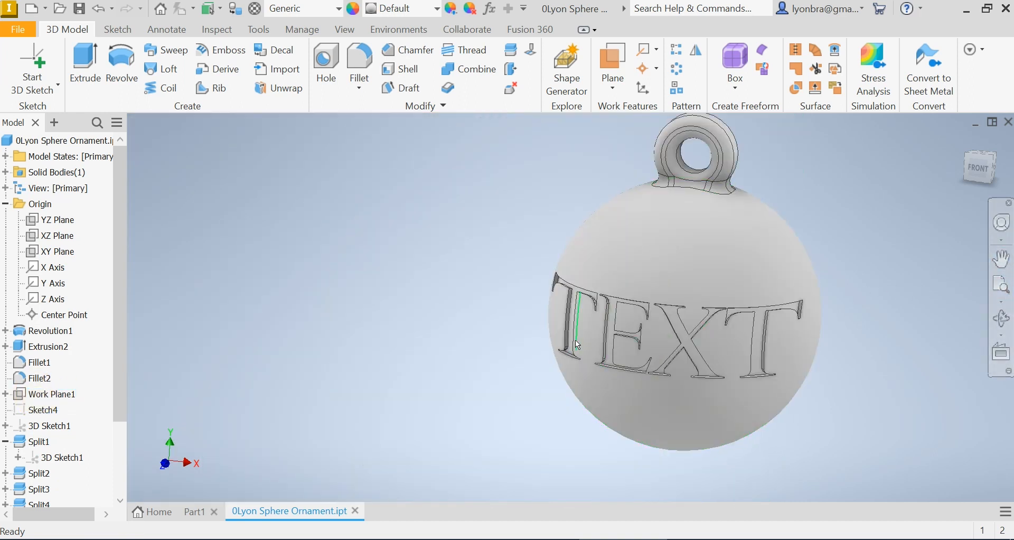
left_click(1001, 317)
left_click_drag(611, 317, 593, 386)
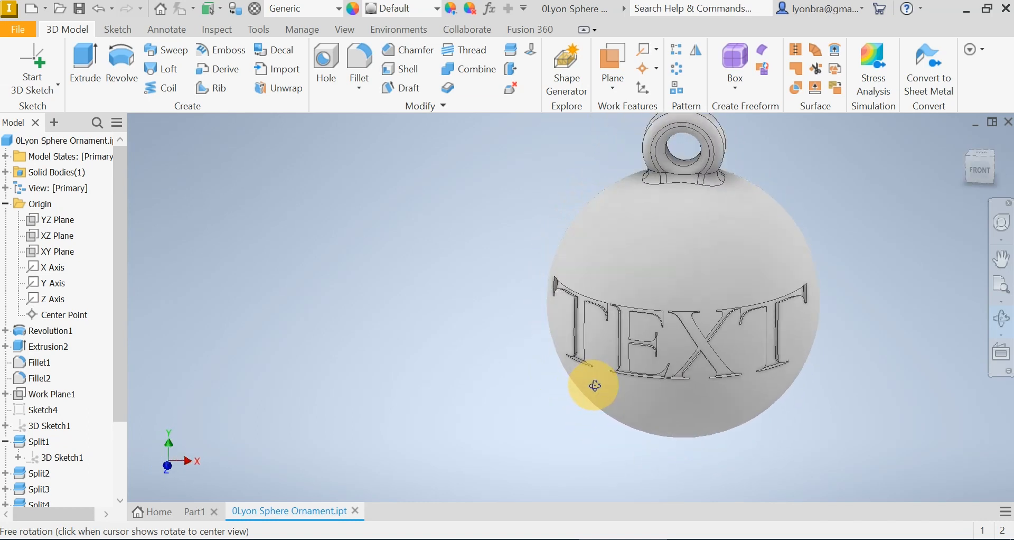